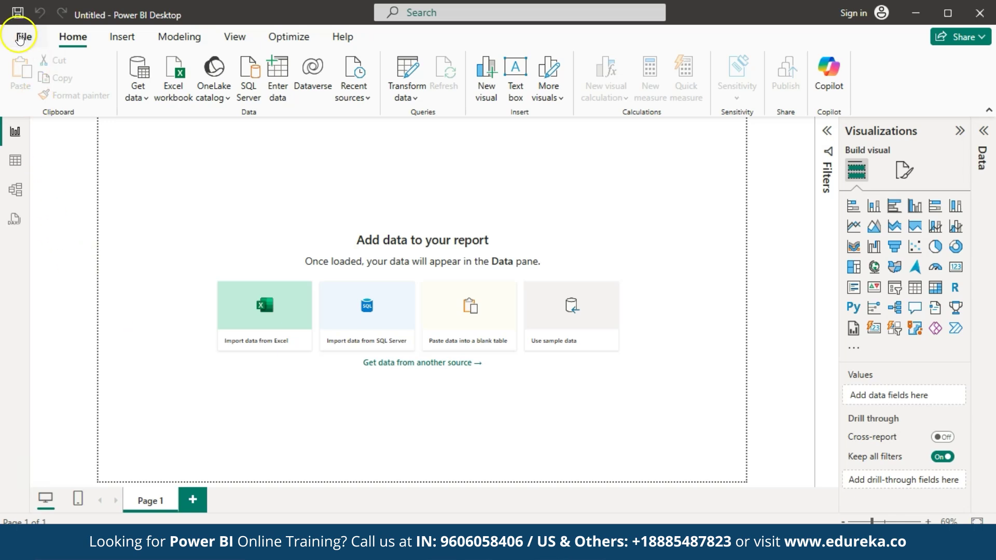
Step: Enable 'Use Map and Filled Map visuals' in the Security options and confirm with OK
{"action": "left_click", "coordinate": [19, 38]}
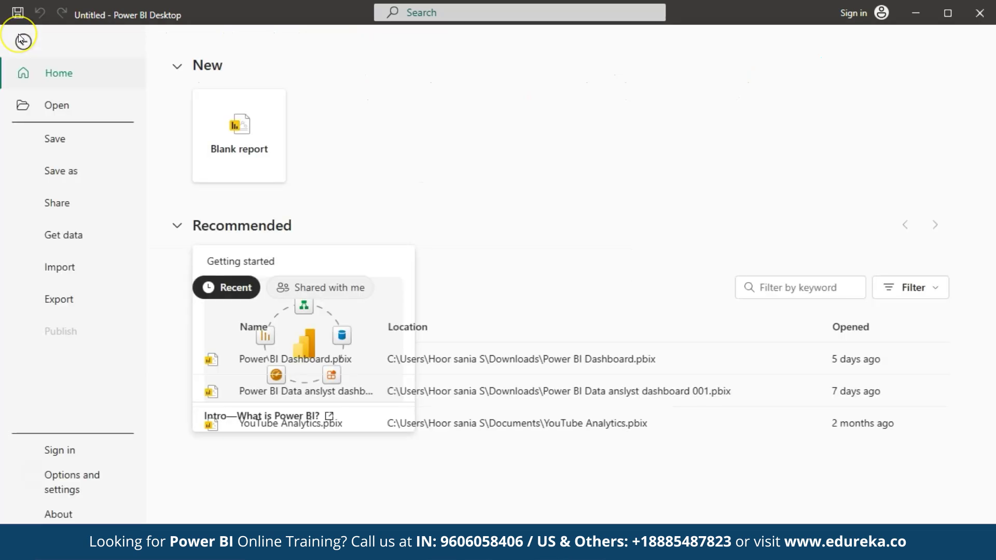
{"action": "left_click", "coordinate": [97, 473]}
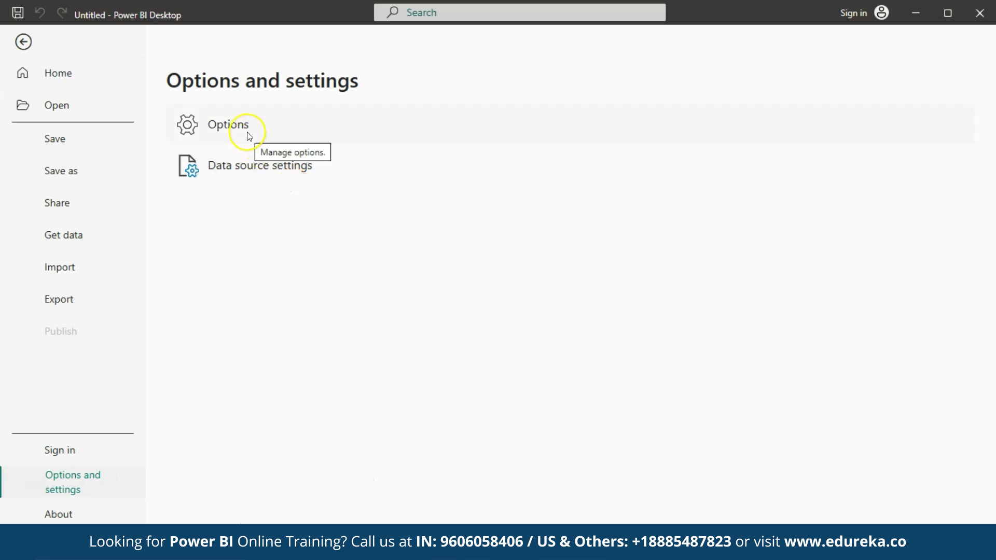
{"action": "key", "text": "Escape"}
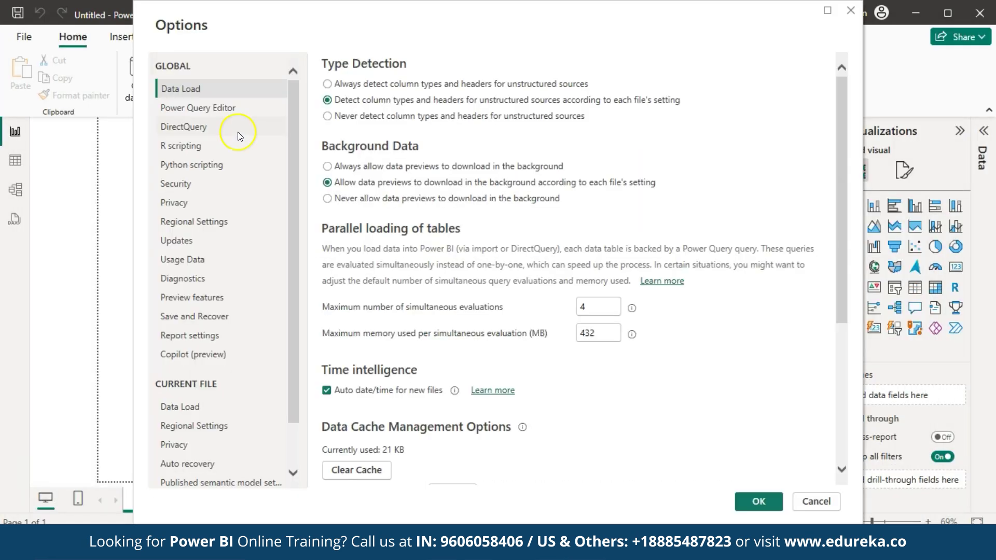
{"action": "left_click", "coordinate": [211, 184]}
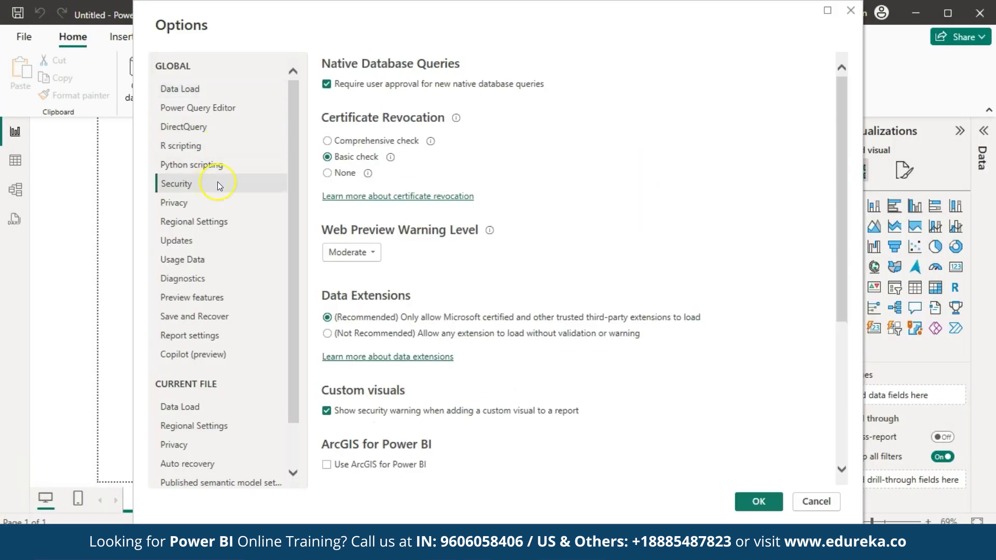
{"action": "scroll", "coordinate": [420, 336], "scroll_direction": "down", "scroll_amount": 4}
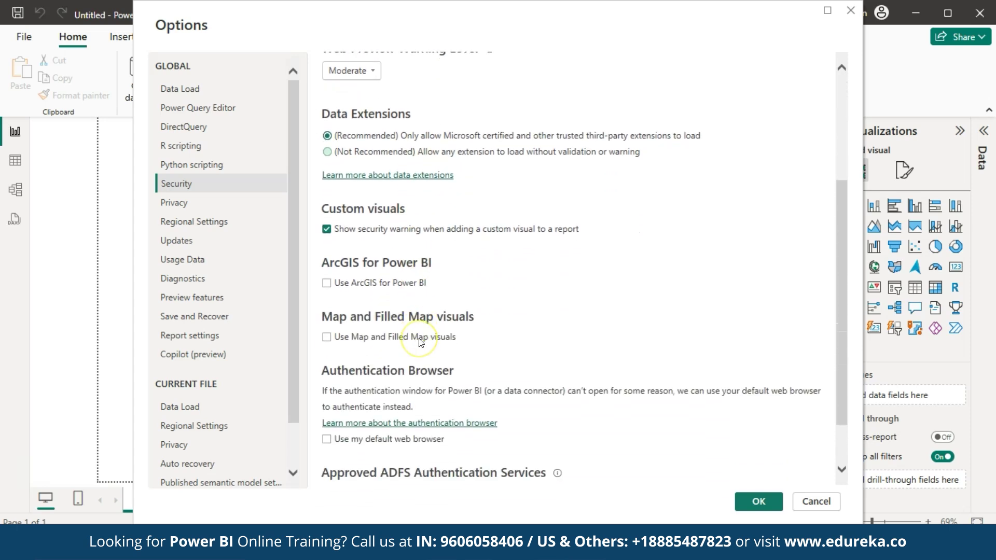
{"action": "scroll", "coordinate": [420, 342], "scroll_direction": "down", "scroll_amount": 1}
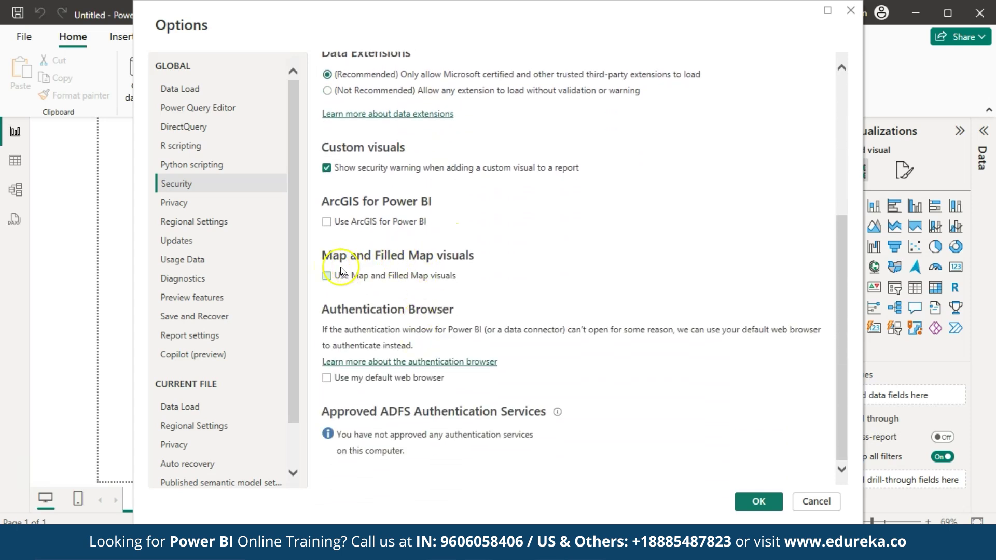
{"action": "left_click", "coordinate": [330, 277]}
{"action": "left_click", "coordinate": [759, 500]}
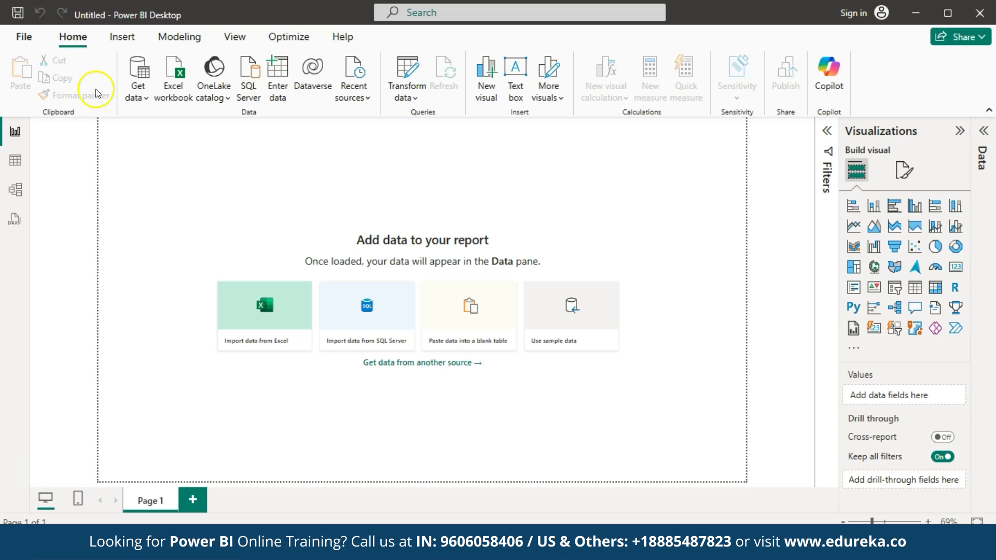
Step: Import the 'Sales Location dataset' CSV from Downloads and load it into the report
{"action": "left_click", "coordinate": [140, 98]}
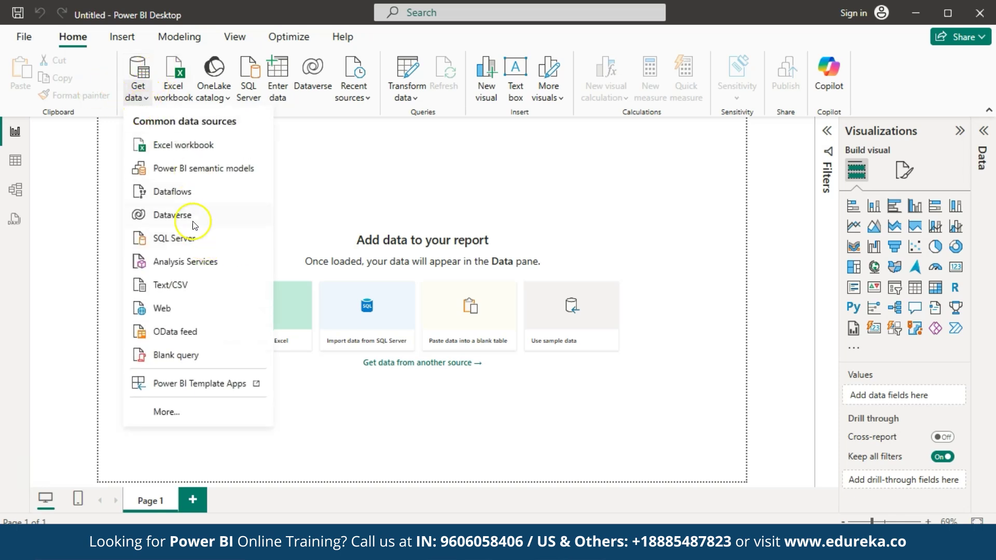
{"action": "left_click", "coordinate": [181, 287]}
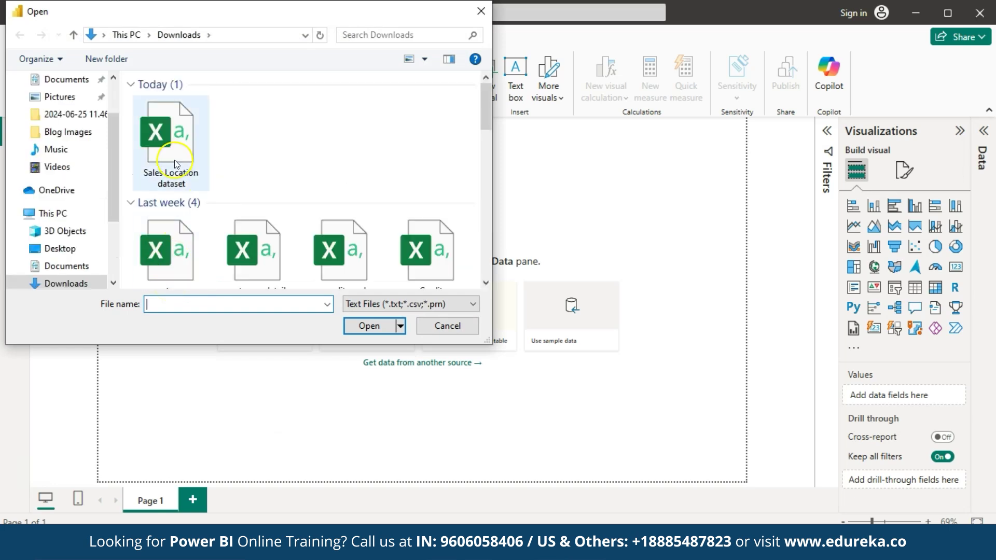
{"action": "left_click", "coordinate": [174, 159]}
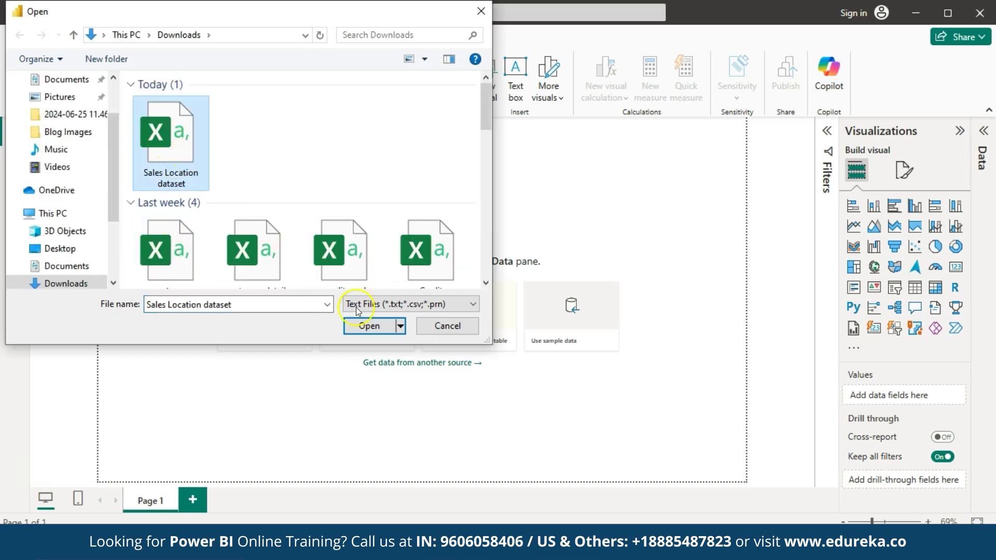
{"action": "left_click", "coordinate": [370, 325]}
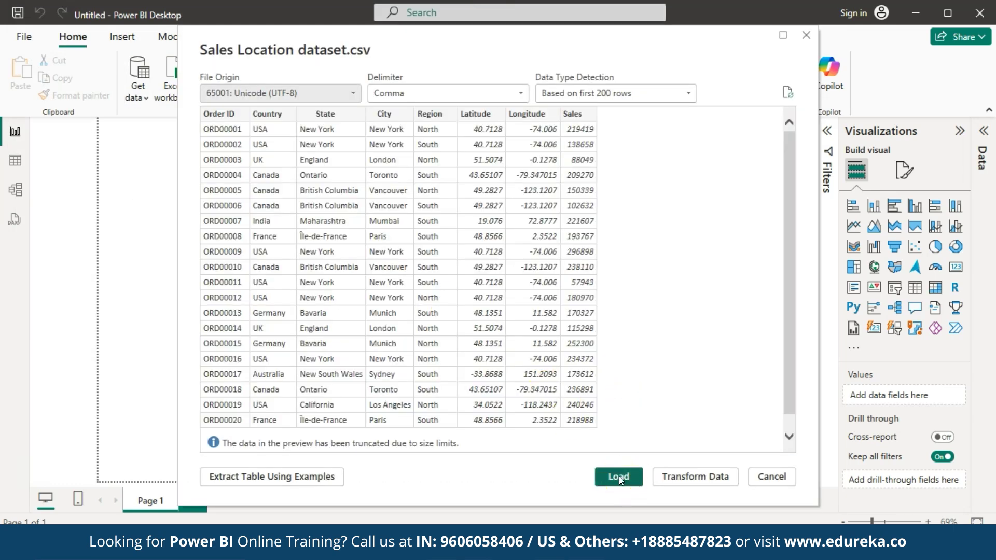
{"action": "left_click", "coordinate": [618, 476]}
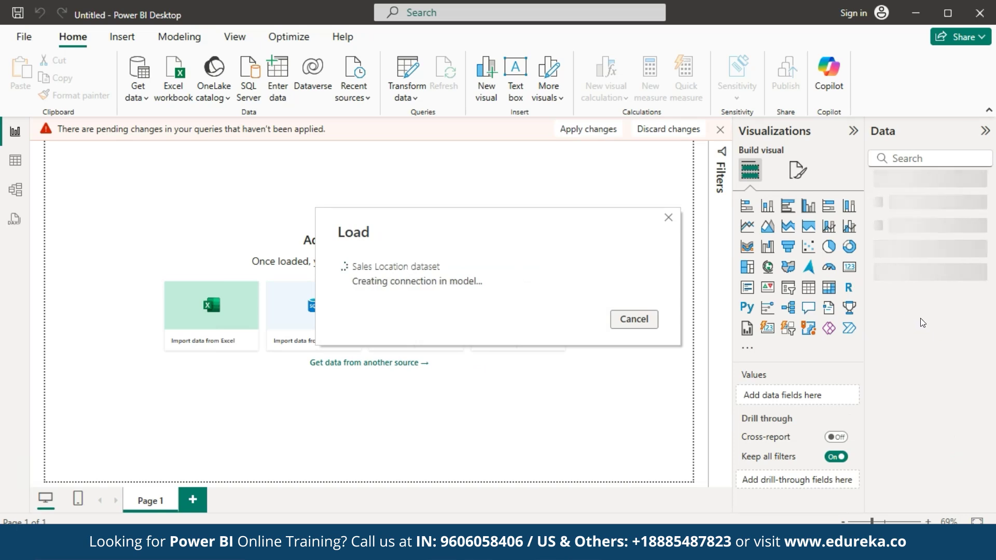
{"action": "left_click", "coordinate": [720, 130]}
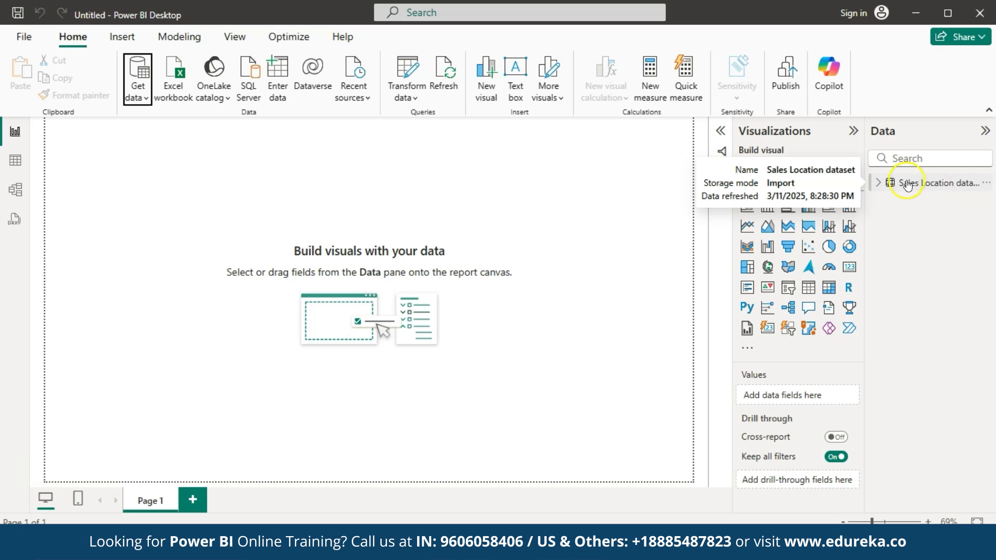
{"action": "left_click", "coordinate": [910, 183]}
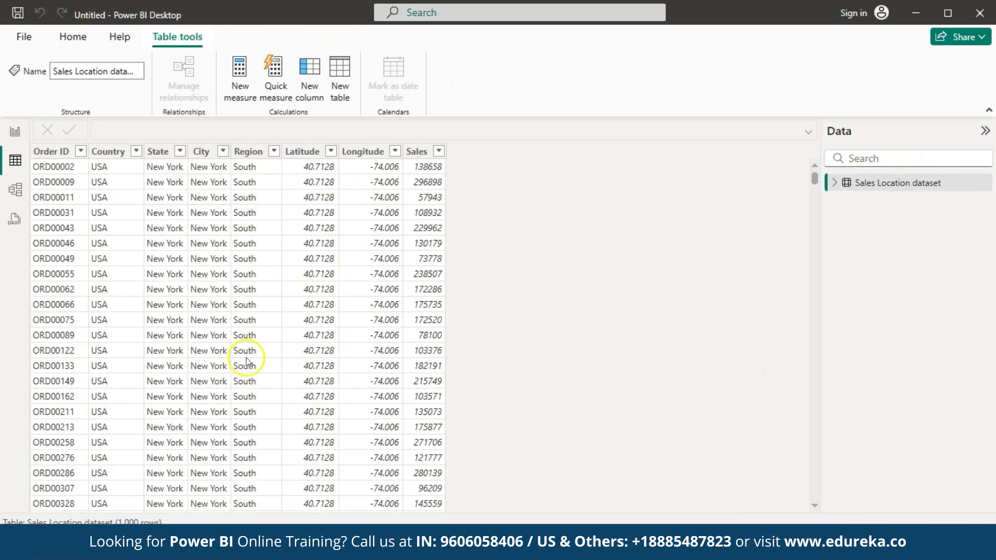
{"action": "scroll", "coordinate": [246, 356], "scroll_direction": "down", "scroll_amount": 8}
{"action": "scroll", "coordinate": [246, 357], "scroll_direction": "down", "scroll_amount": 5}
{"action": "scroll", "coordinate": [246, 356], "scroll_direction": "up", "scroll_amount": 13}
{"action": "left_click", "coordinate": [15, 131]}
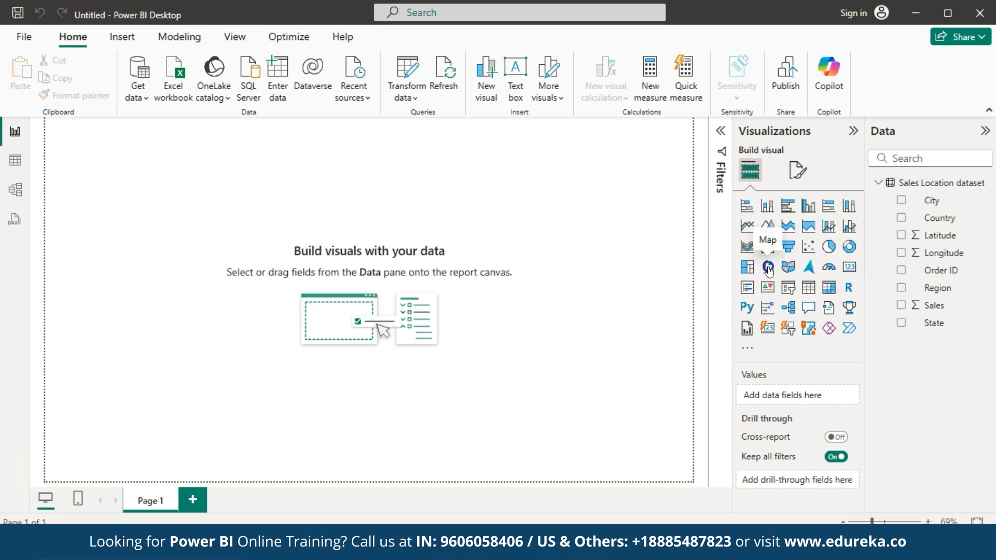
Step: Add a map visual, move it to the page centre and enlarge it to fill the page
{"action": "left_click", "coordinate": [768, 268]}
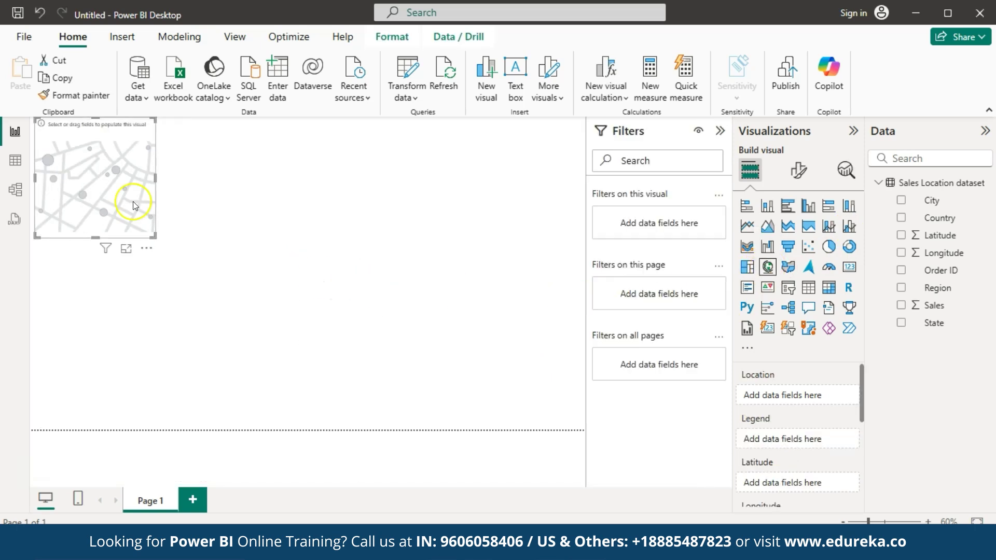
{"action": "left_click_drag", "start_coordinate": [133, 201], "coordinate": [434, 284]}
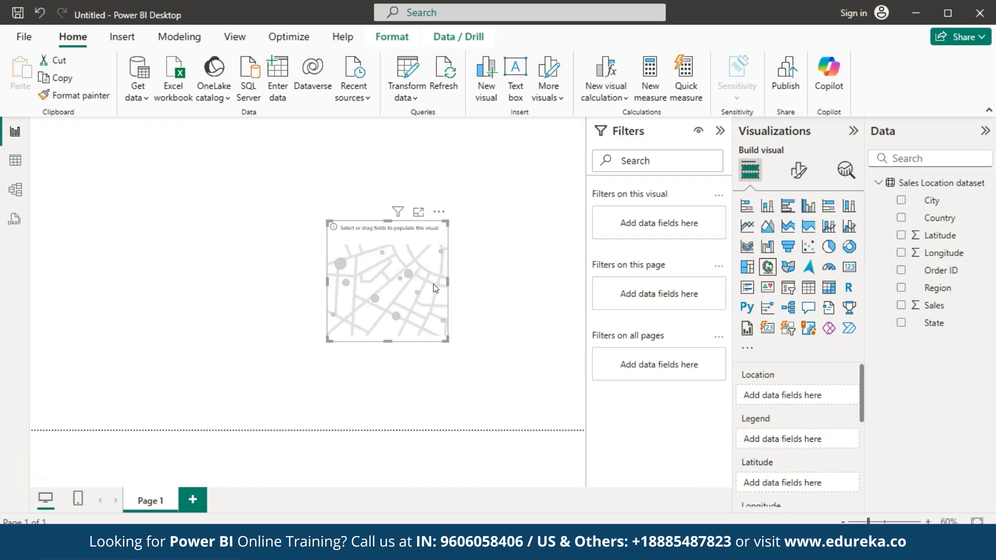
{"action": "left_click_drag", "start_coordinate": [445, 340], "coordinate": [556, 399]}
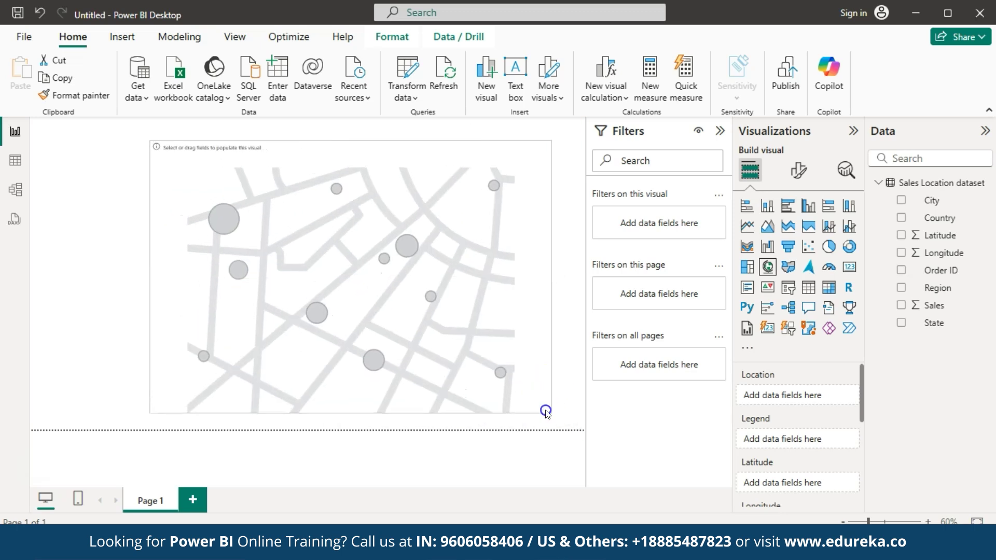
{"action": "left_click", "coordinate": [720, 131]}
Step: Put the Country field into the map's Location well
{"action": "left_click", "coordinate": [362, 338]}
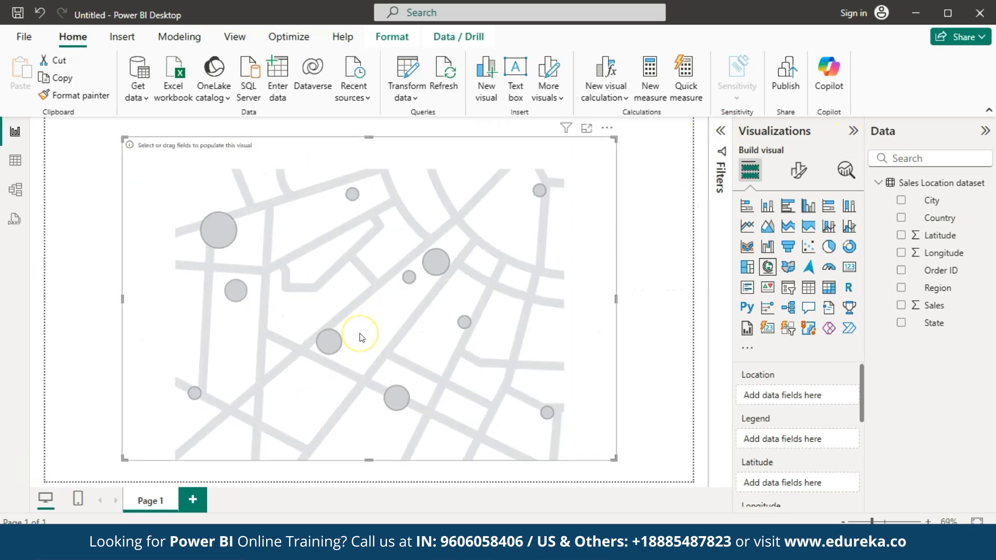
{"action": "left_click", "coordinate": [665, 301]}
{"action": "left_click", "coordinate": [564, 328]}
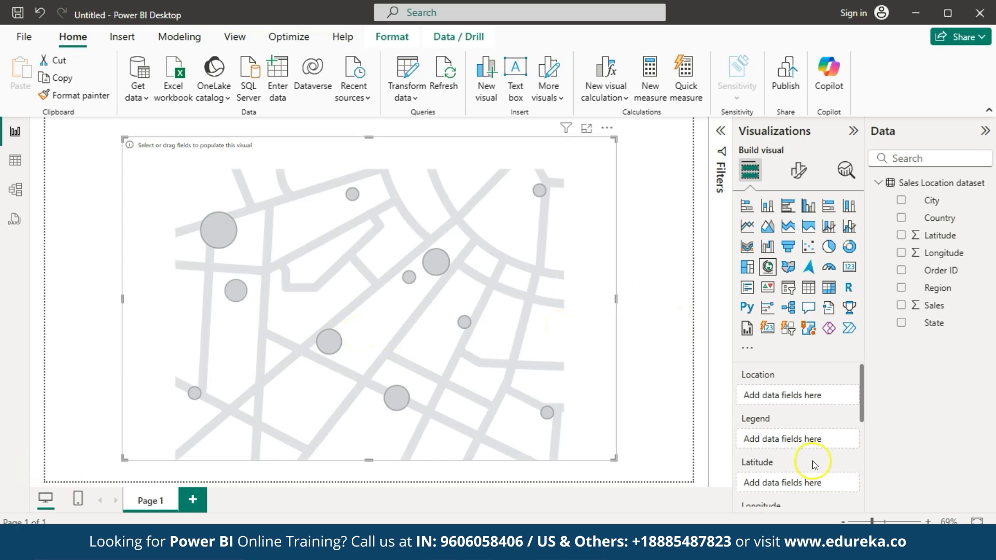
{"action": "left_click", "coordinate": [927, 218]}
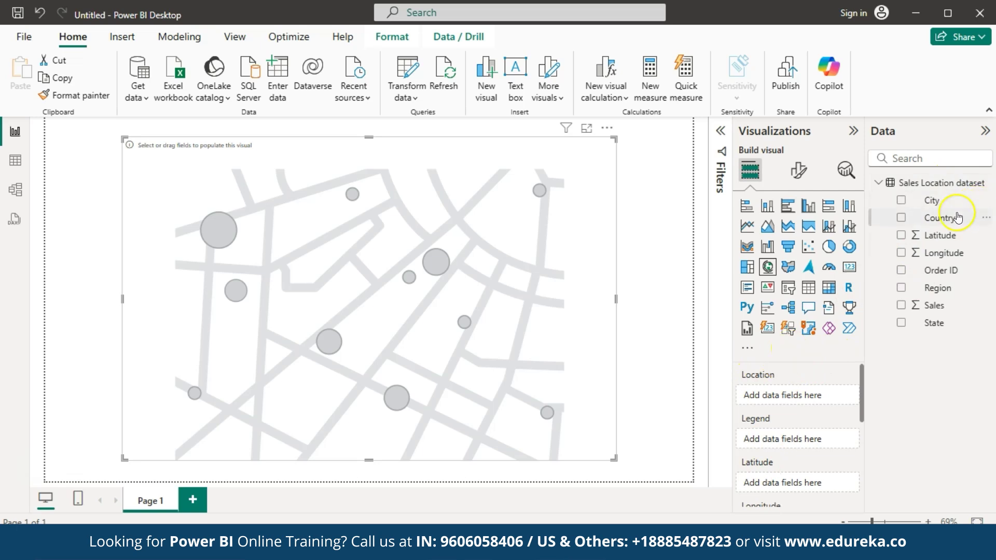
{"action": "left_click_drag", "start_coordinate": [957, 218], "coordinate": [811, 397]}
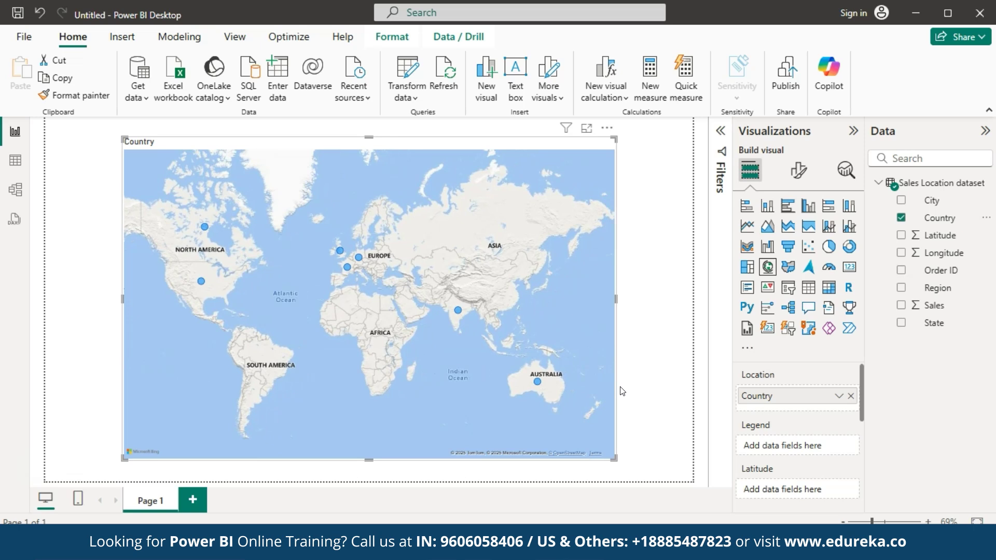
Step: Inspect the per-country bubbles now plotted across the world map
{"action": "left_click", "coordinate": [646, 366]}
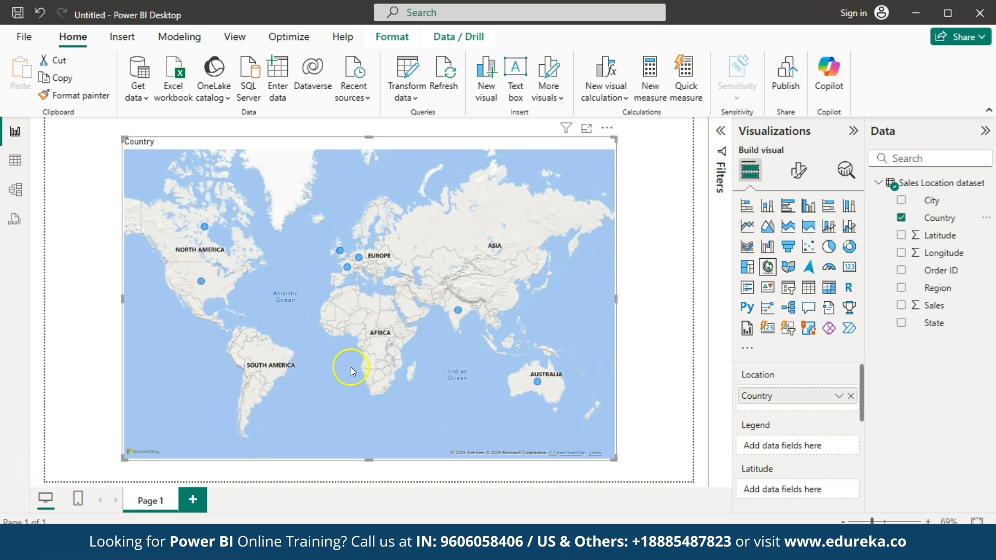
{"action": "mouse_move", "coordinate": [459, 312]}
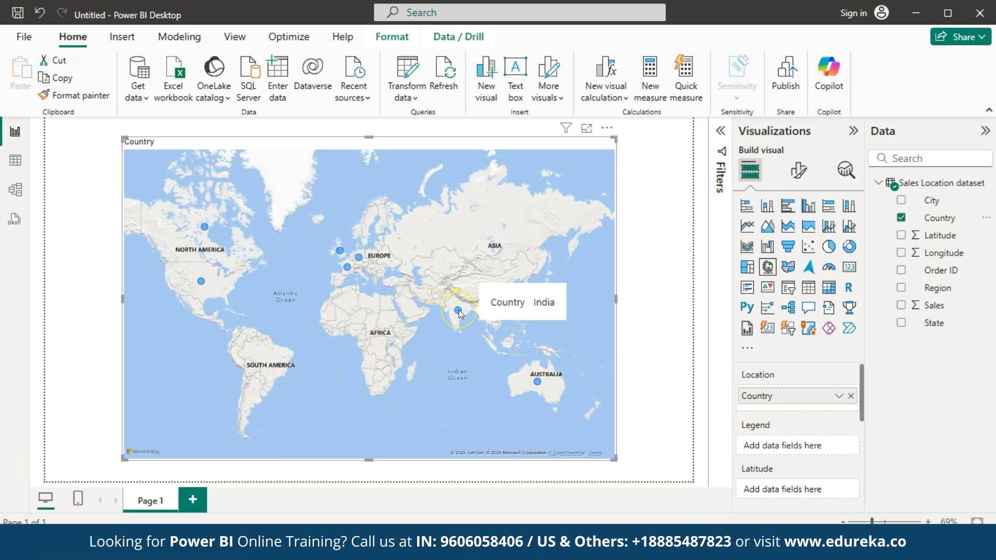
{"action": "mouse_move", "coordinate": [360, 258]}
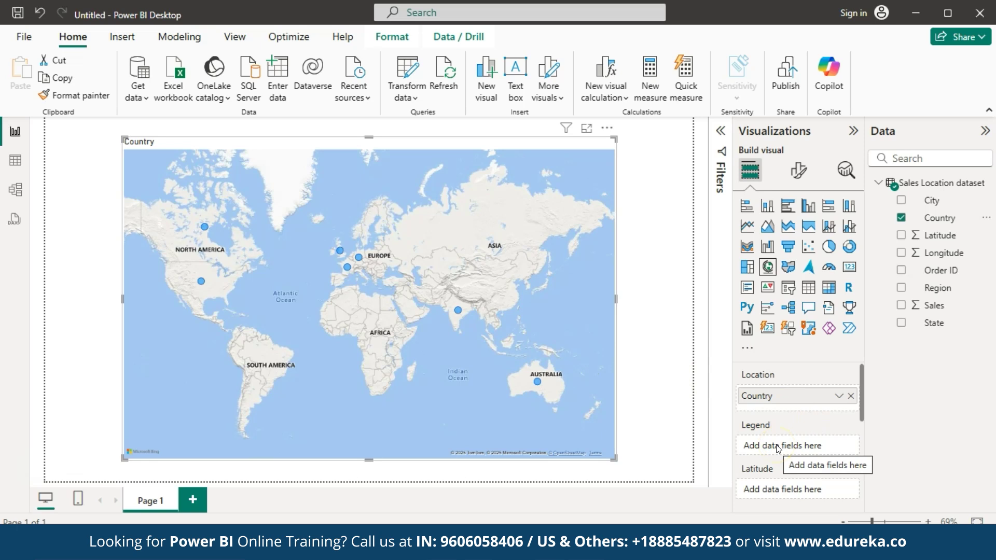
Step: Size the map bubbles by Count of Order ID and check India's count of 105
{"action": "scroll", "coordinate": [778, 449], "scroll_direction": "down", "scroll_amount": 4}
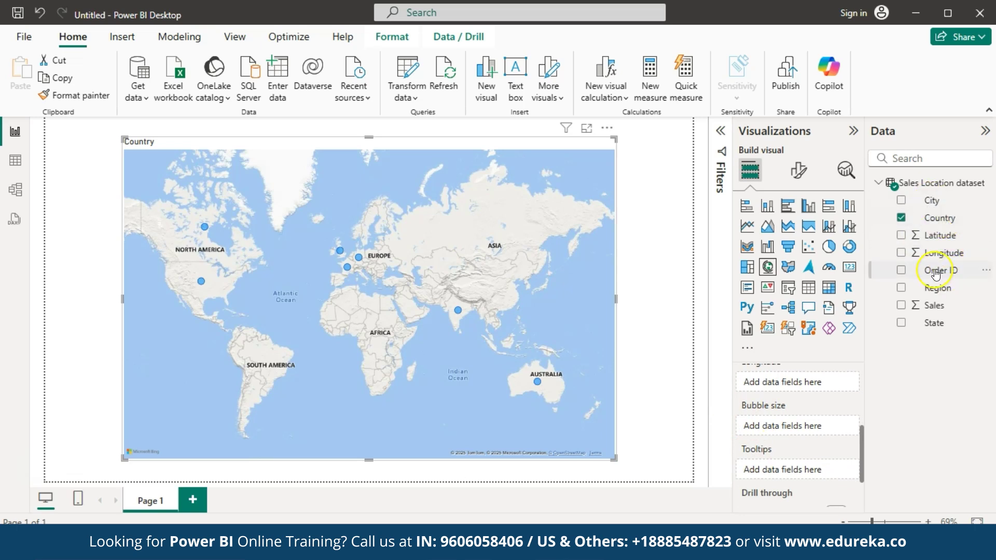
{"action": "left_click_drag", "start_coordinate": [938, 270], "coordinate": [781, 427]}
{"action": "mouse_move", "coordinate": [537, 382]}
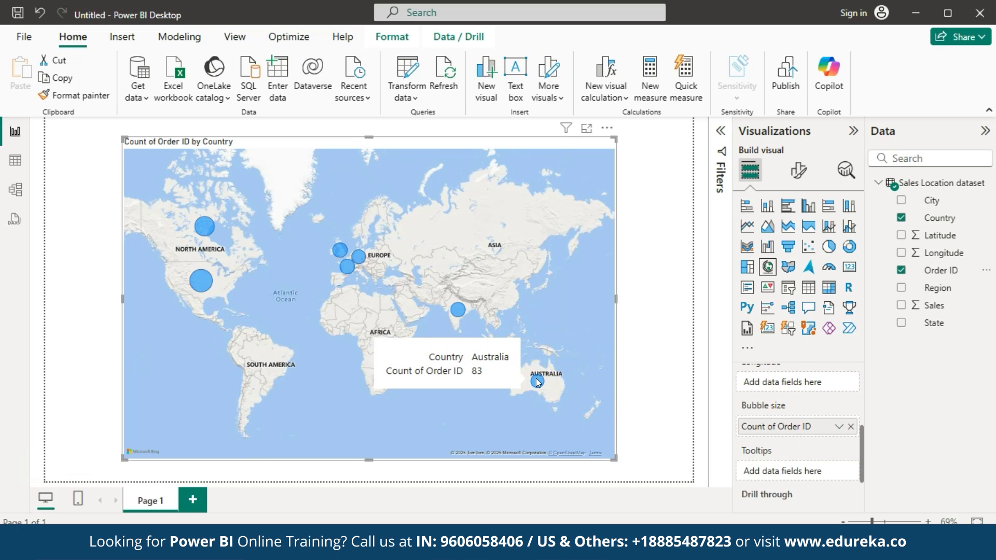
{"action": "left_click", "coordinate": [460, 315]}
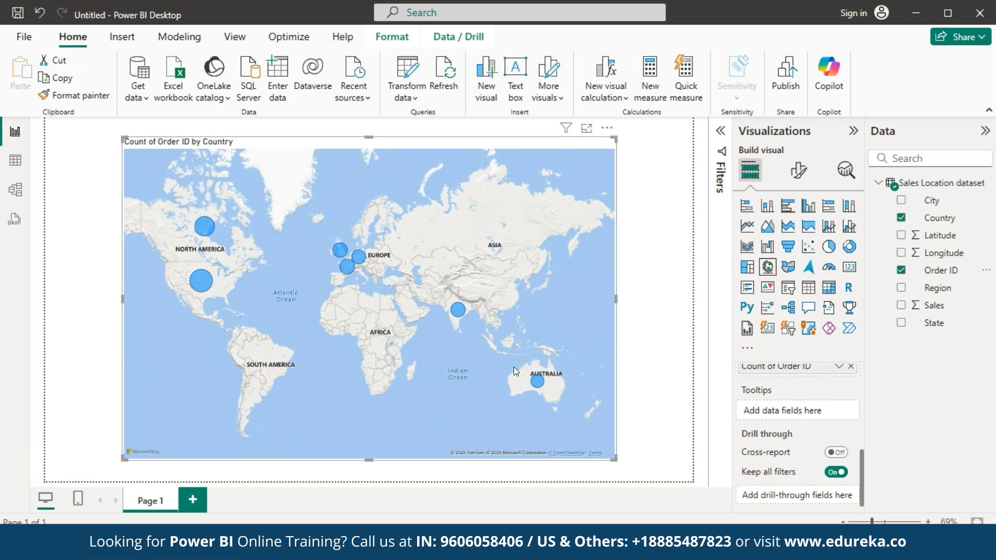
{"action": "scroll", "coordinate": [776, 449], "scroll_direction": "up", "scroll_amount": 3}
{"action": "scroll", "coordinate": [777, 449], "scroll_direction": "down", "scroll_amount": 1}
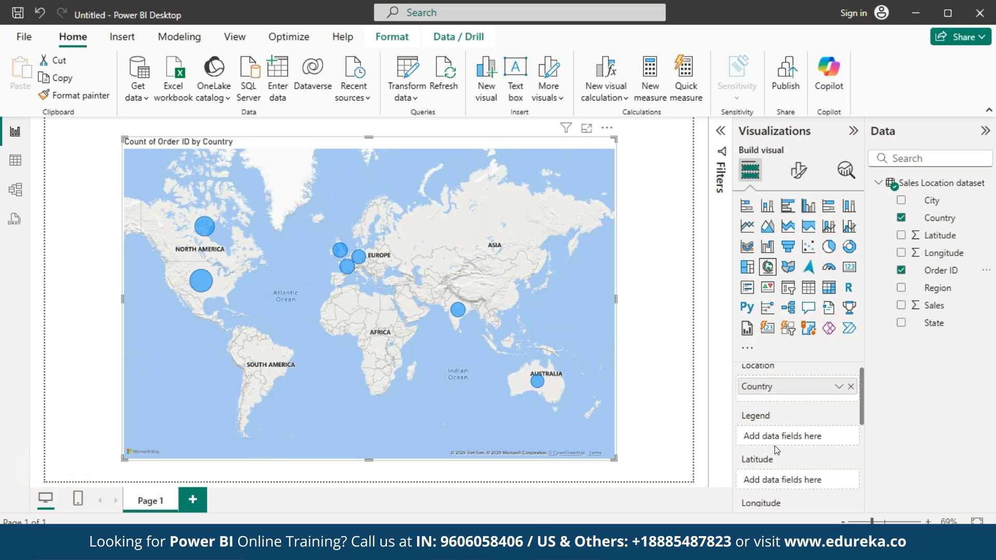
Step: Add Region to the Legend and check the slices for Australia and India (49 North, 56 South)
{"action": "left_click_drag", "start_coordinate": [937, 288], "coordinate": [799, 434]}
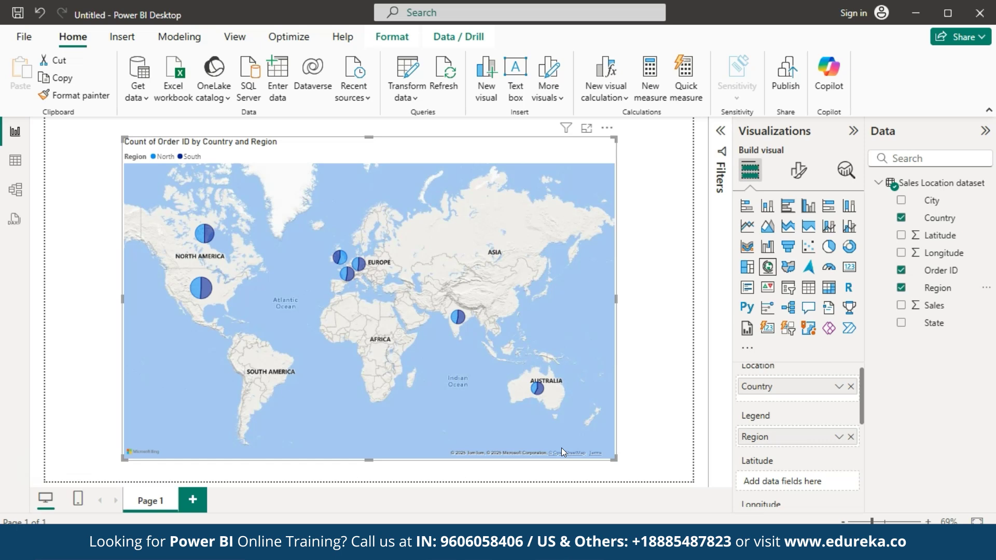
{"action": "left_click", "coordinate": [538, 392]}
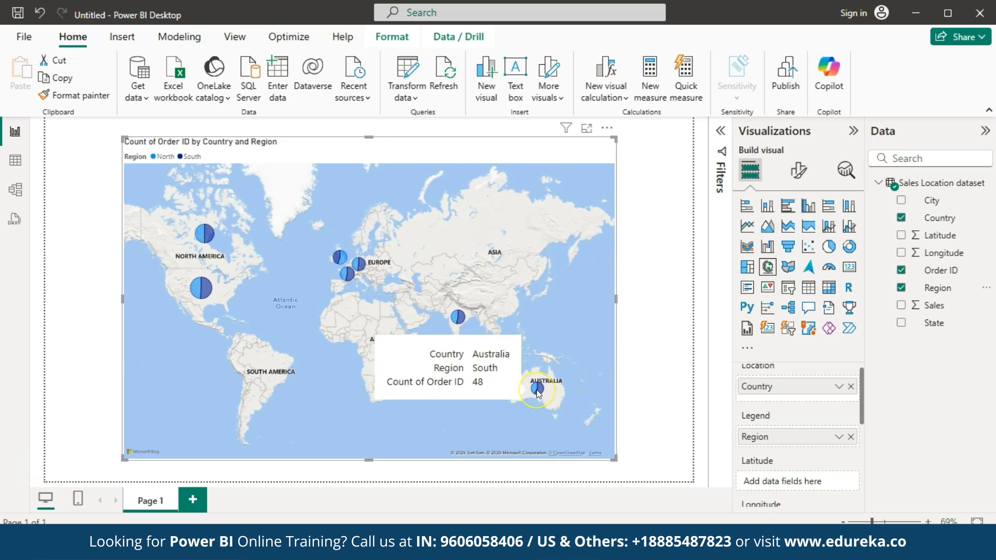
{"action": "mouse_move", "coordinate": [536, 391]}
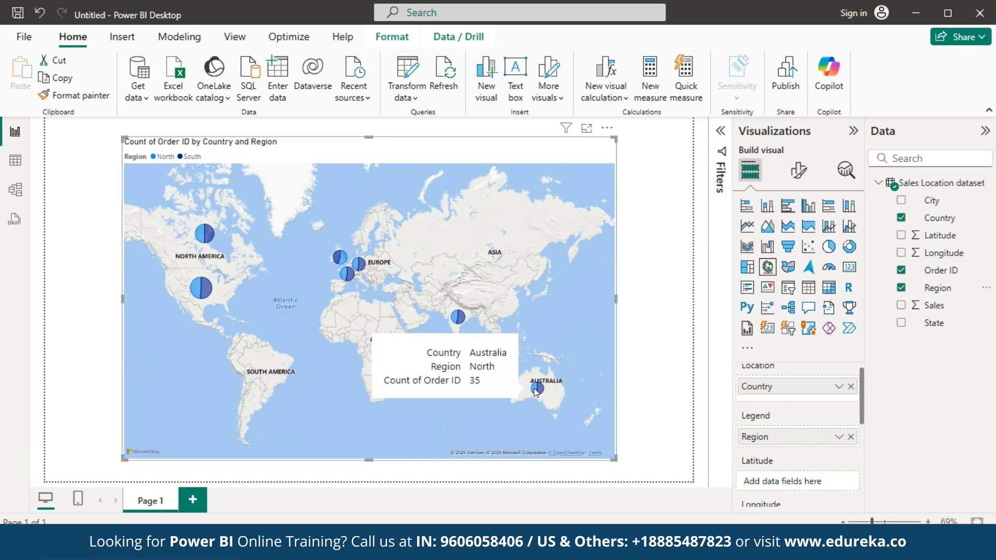
{"action": "left_click", "coordinate": [542, 393]}
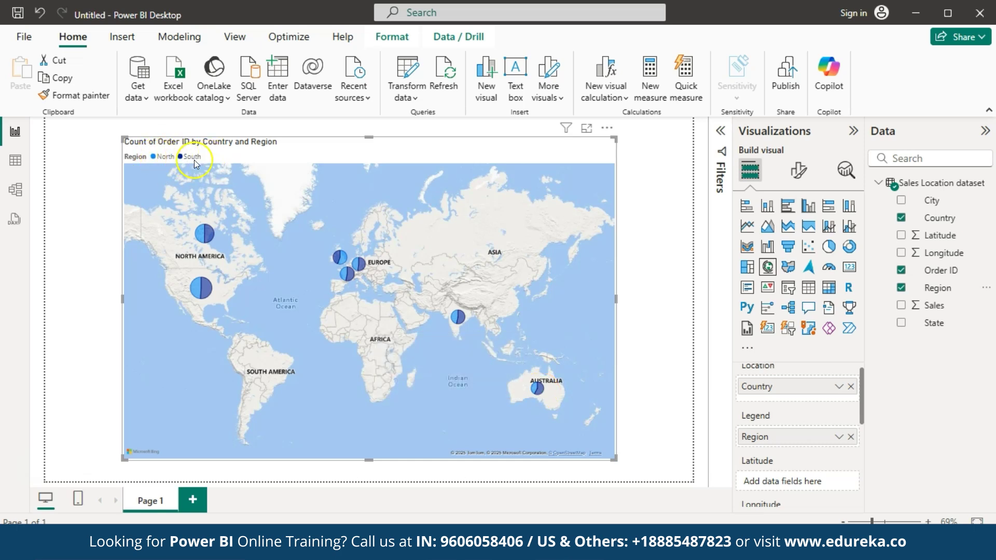
{"action": "mouse_move", "coordinate": [461, 321]}
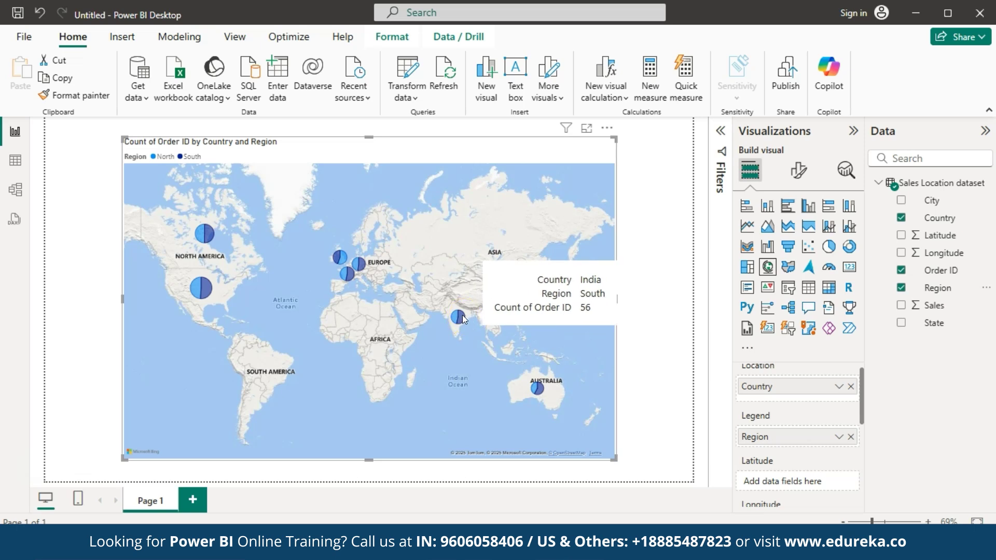
{"action": "left_click", "coordinate": [455, 317]}
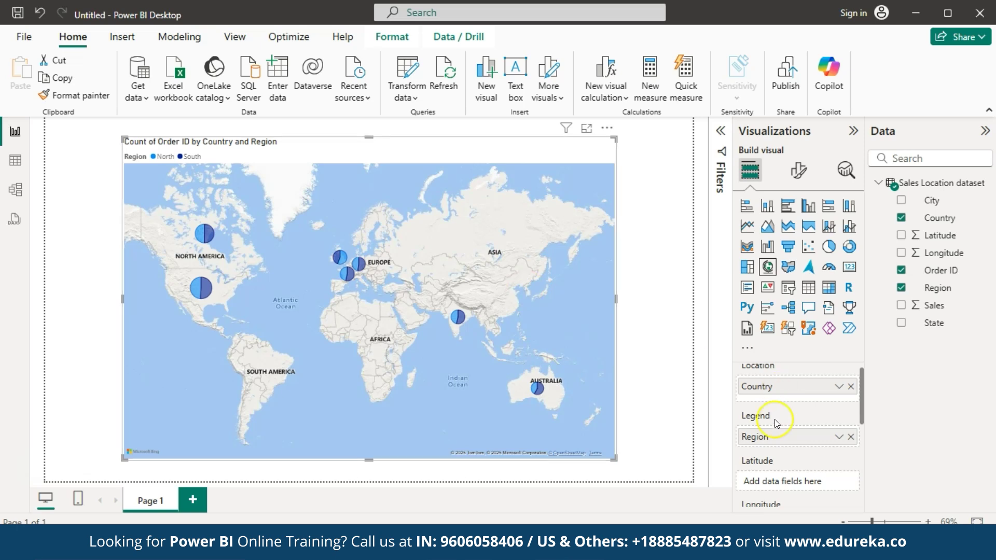
{"action": "scroll", "coordinate": [845, 415], "scroll_direction": "down", "scroll_amount": 5}
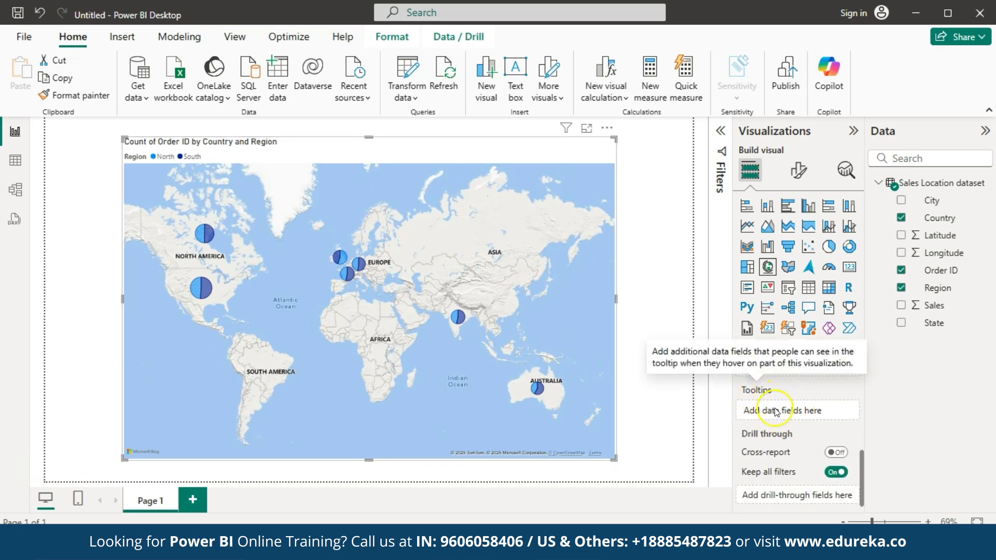
Step: Add Sales to Tooltips and check Sum of Sales on the Australia, India and North America markers
{"action": "left_click", "coordinate": [937, 306]}
{"action": "left_click_drag", "start_coordinate": [939, 307], "coordinate": [810, 414]}
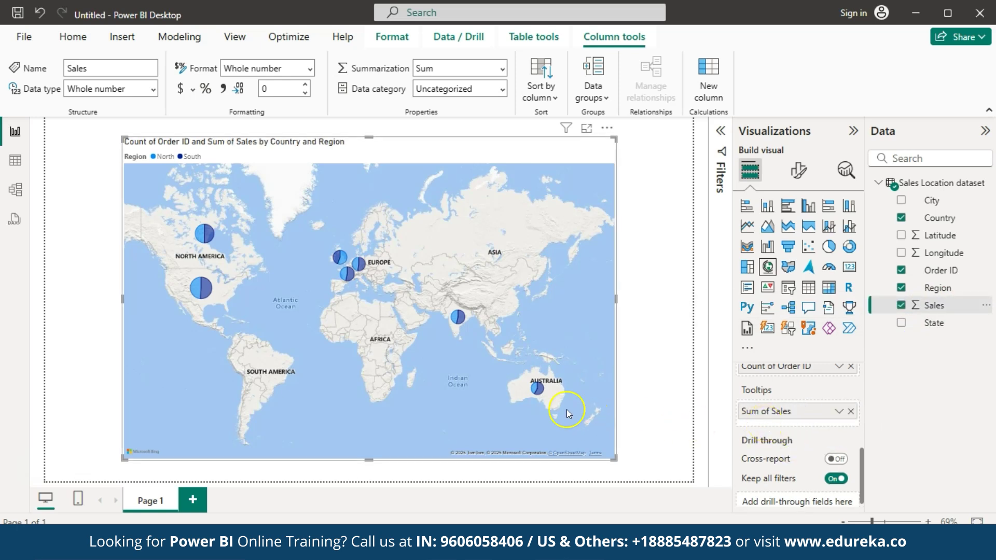
{"action": "mouse_move", "coordinate": [539, 397]}
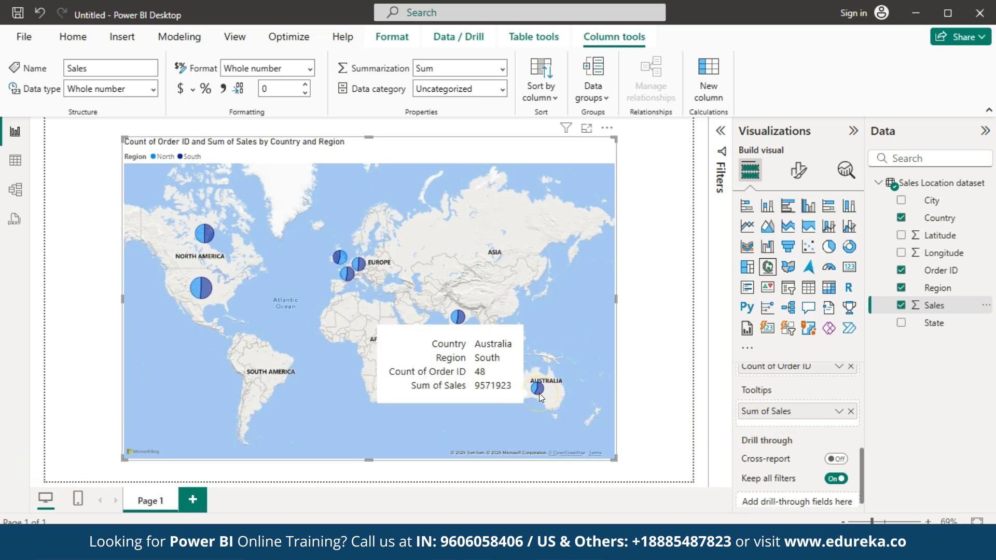
{"action": "left_click", "coordinate": [540, 389]}
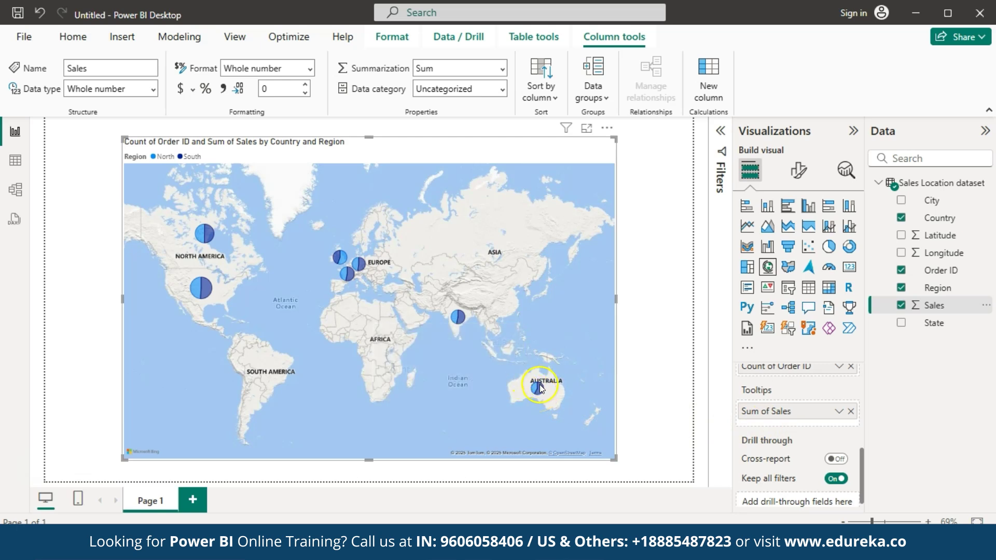
{"action": "mouse_move", "coordinate": [511, 387]}
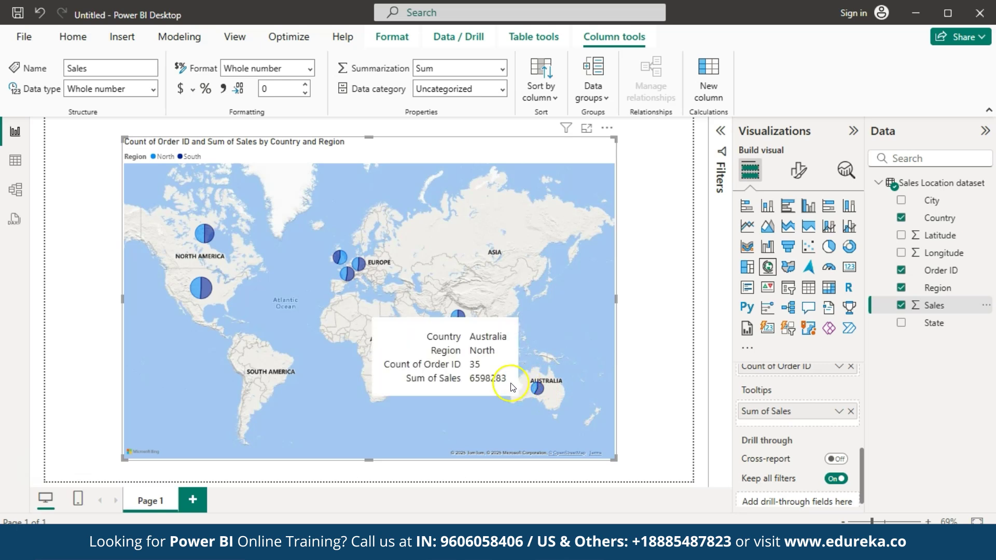
{"action": "mouse_move", "coordinate": [459, 317]}
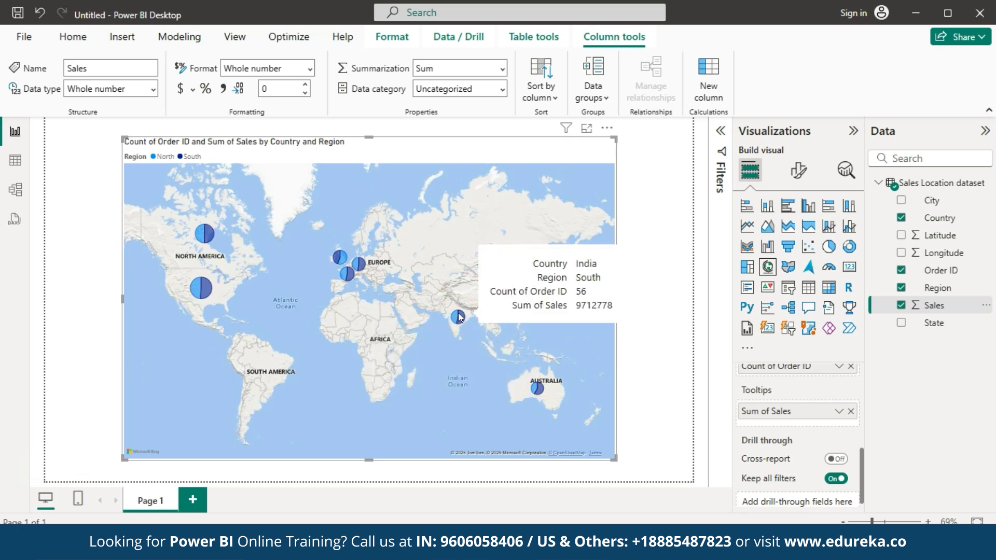
{"action": "left_click", "coordinate": [169, 247]}
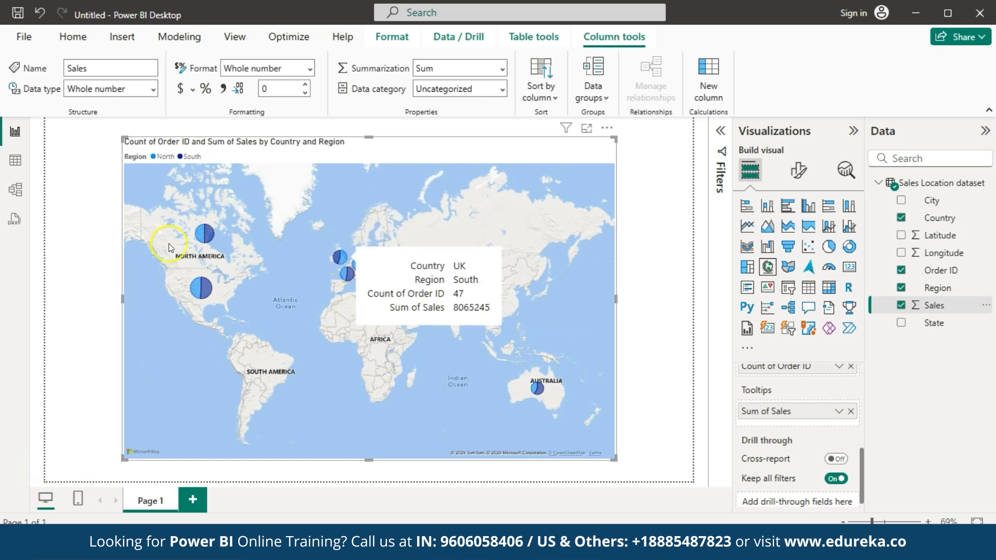
{"action": "mouse_move", "coordinate": [202, 231]}
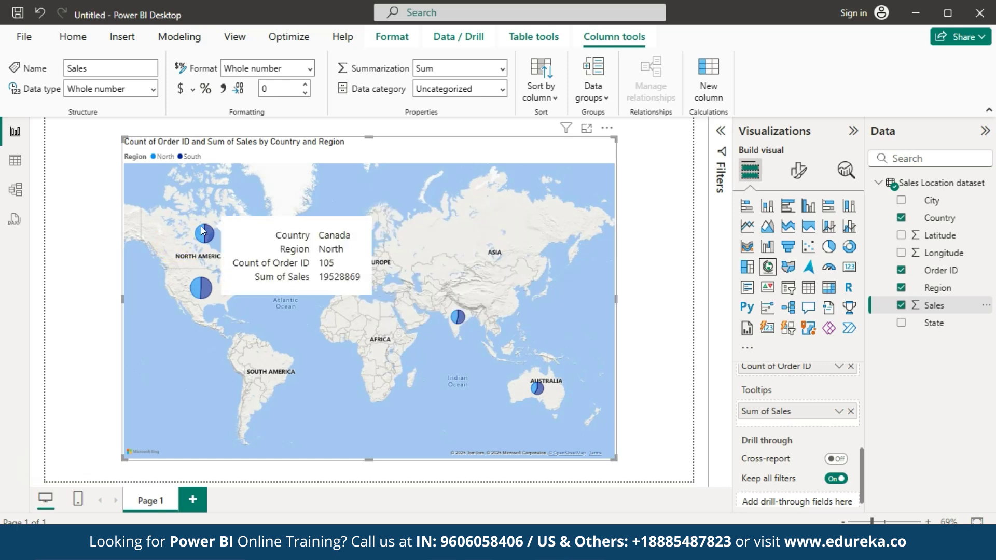
{"action": "left_click", "coordinate": [313, 353]}
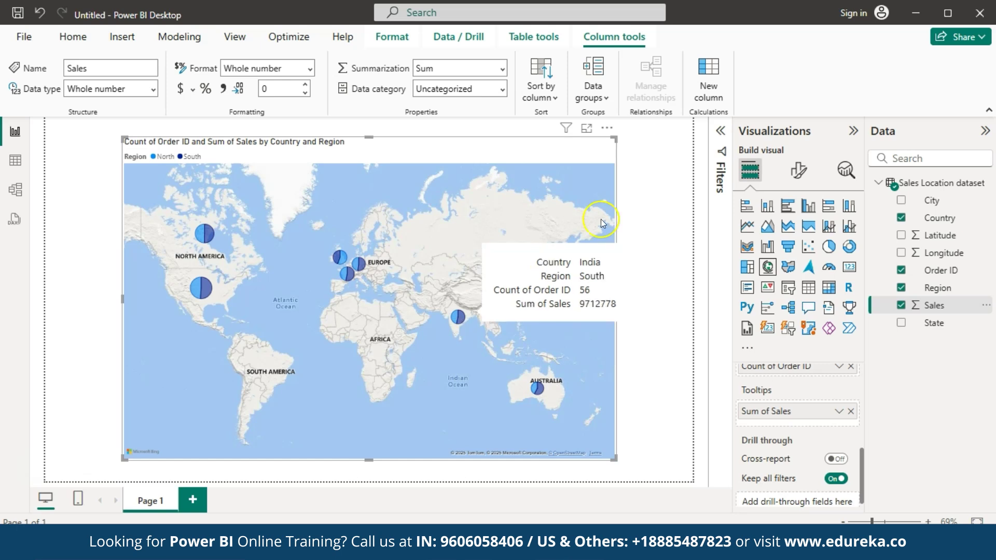
{"action": "left_click", "coordinate": [798, 168]}
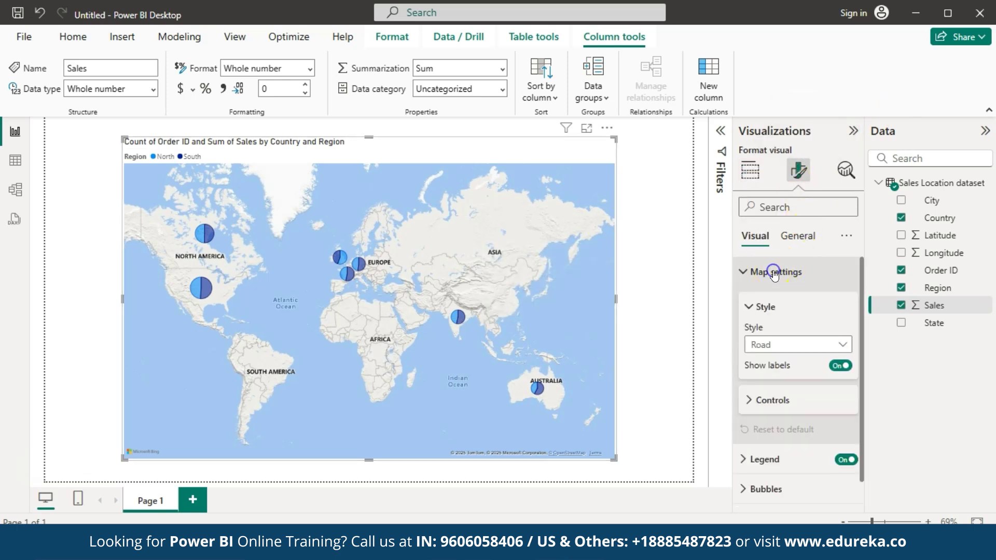
Step: Turn on Zoom buttons under the map's Controls settings
{"action": "scroll", "coordinate": [774, 322], "scroll_direction": "down", "scroll_amount": 1}
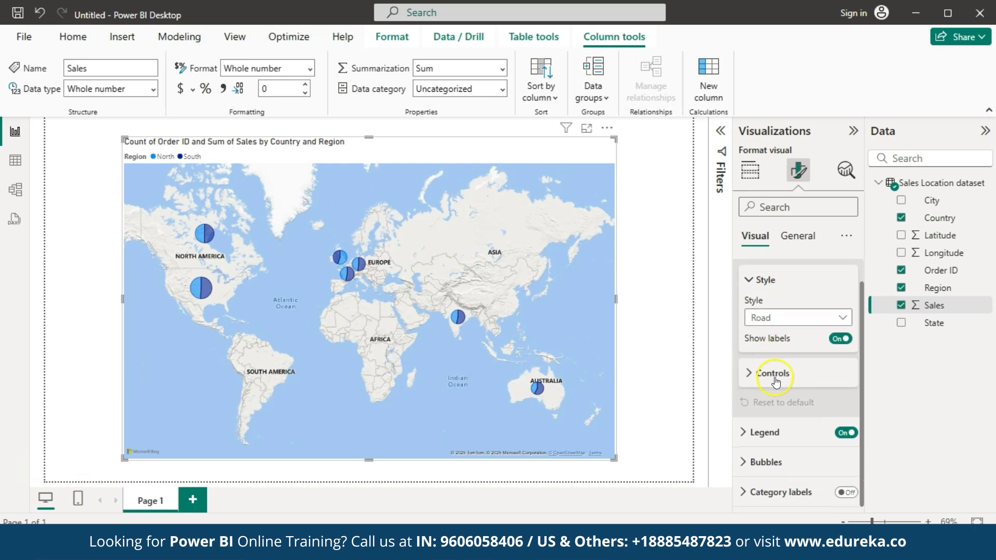
{"action": "left_click", "coordinate": [772, 374]}
{"action": "scroll", "coordinate": [765, 337], "scroll_direction": "down", "scroll_amount": 1}
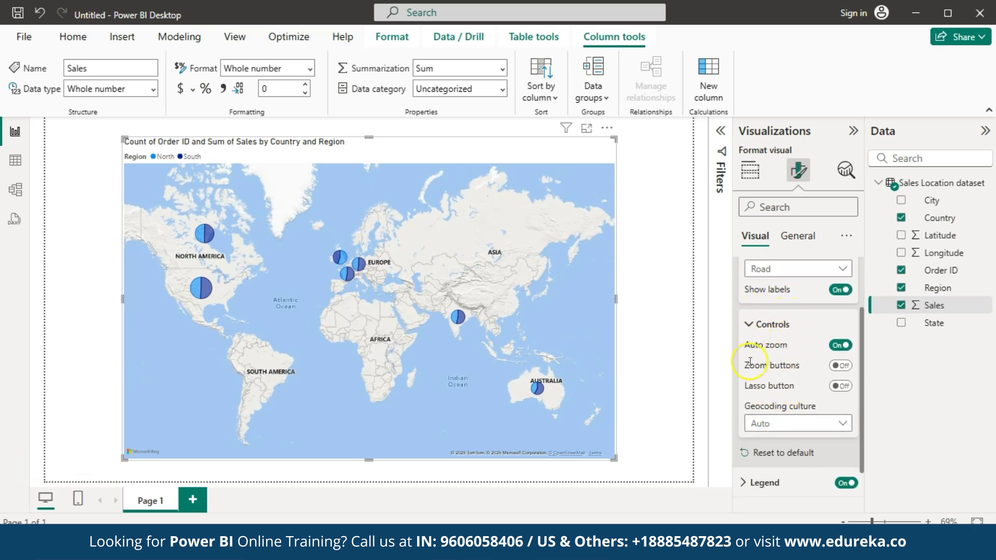
{"action": "left_click", "coordinate": [840, 366]}
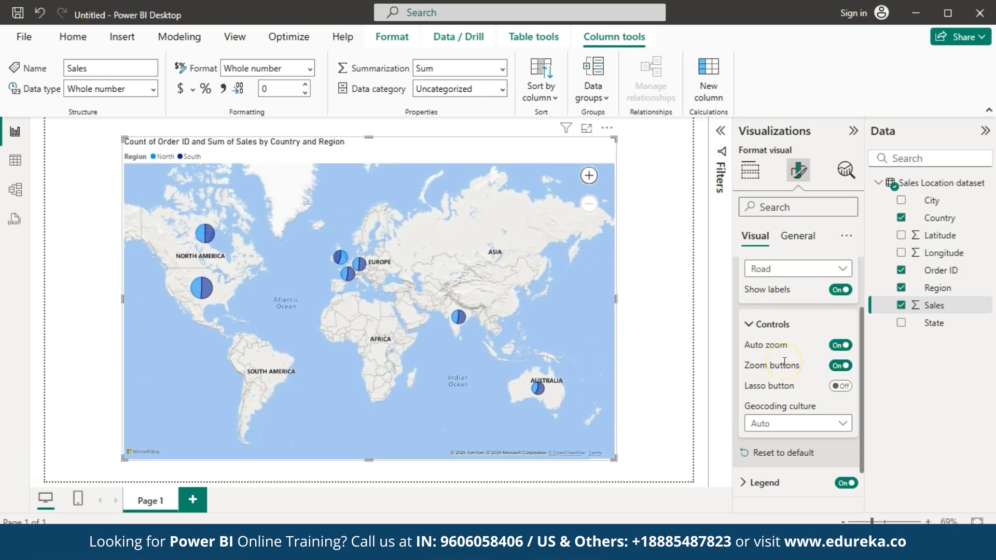
Step: Test the map's + and − buttons, zooming into Europe and back out to the world
{"action": "left_click", "coordinate": [590, 176]}
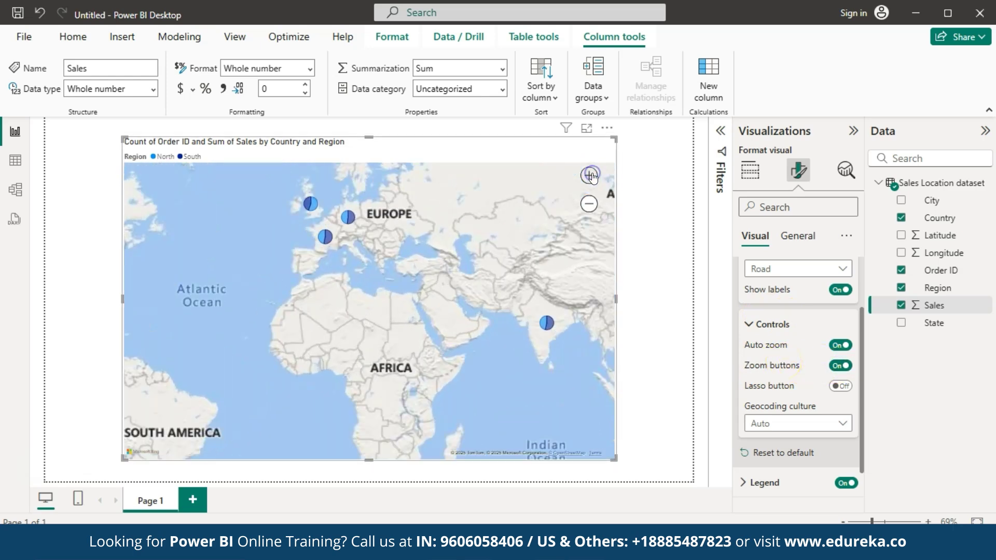
{"action": "left_click", "coordinate": [590, 176]}
{"action": "left_click", "coordinate": [589, 204]}
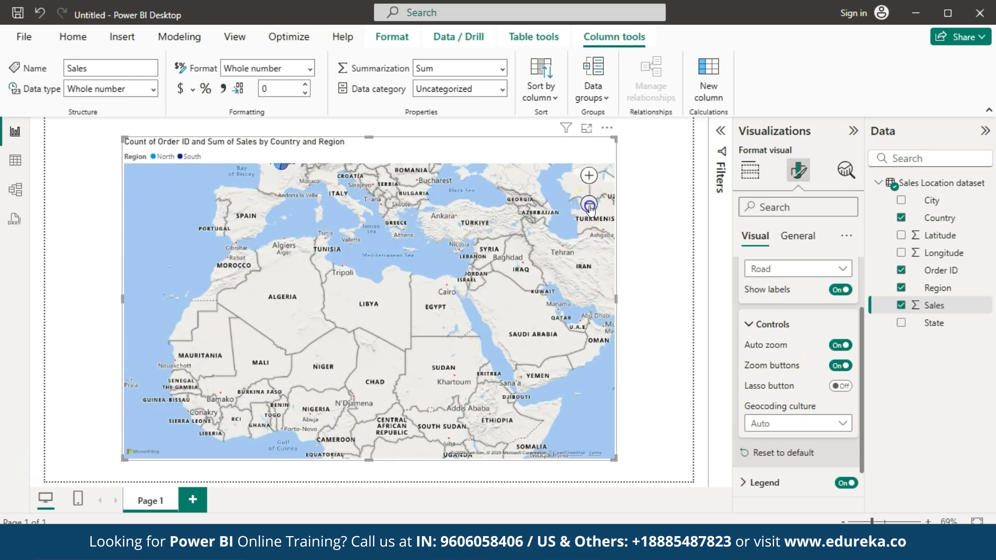
{"action": "left_click", "coordinate": [590, 204]}
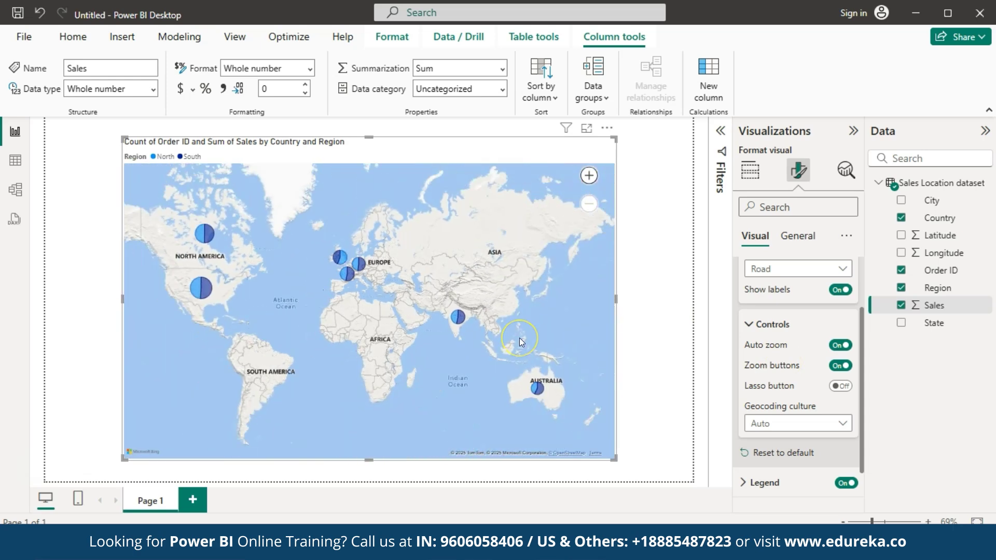
{"action": "left_click", "coordinate": [588, 177]}
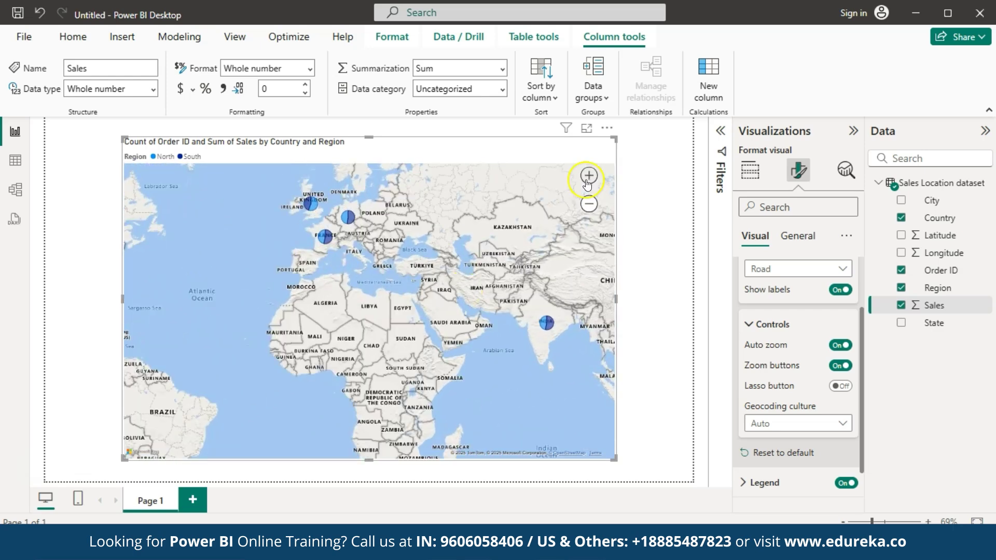
{"action": "left_click", "coordinate": [589, 177]}
{"action": "scroll", "coordinate": [413, 348], "scroll_direction": "down", "scroll_amount": 3}
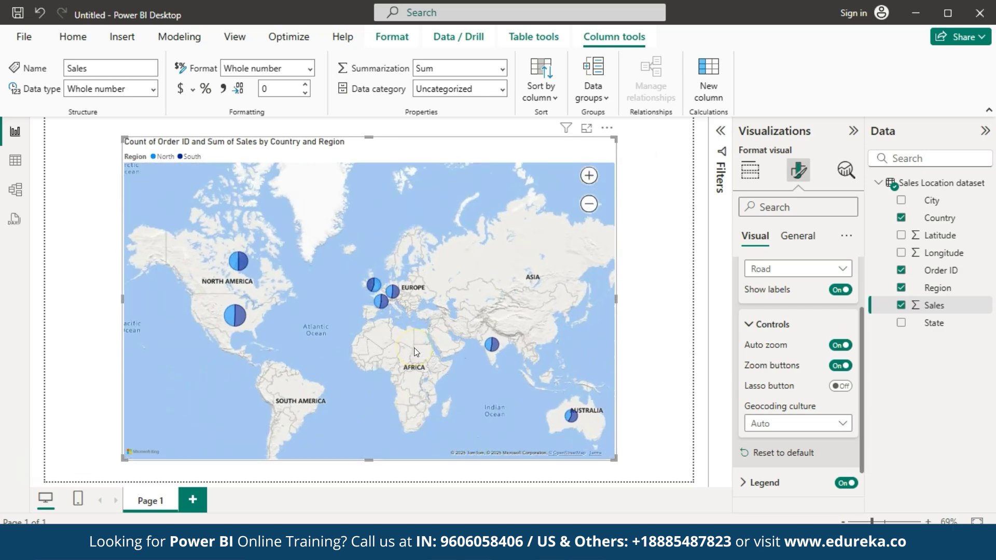
{"action": "scroll", "coordinate": [414, 347], "scroll_direction": "up", "scroll_amount": 3}
{"action": "scroll", "coordinate": [575, 350], "scroll_direction": "down", "scroll_amount": 3}
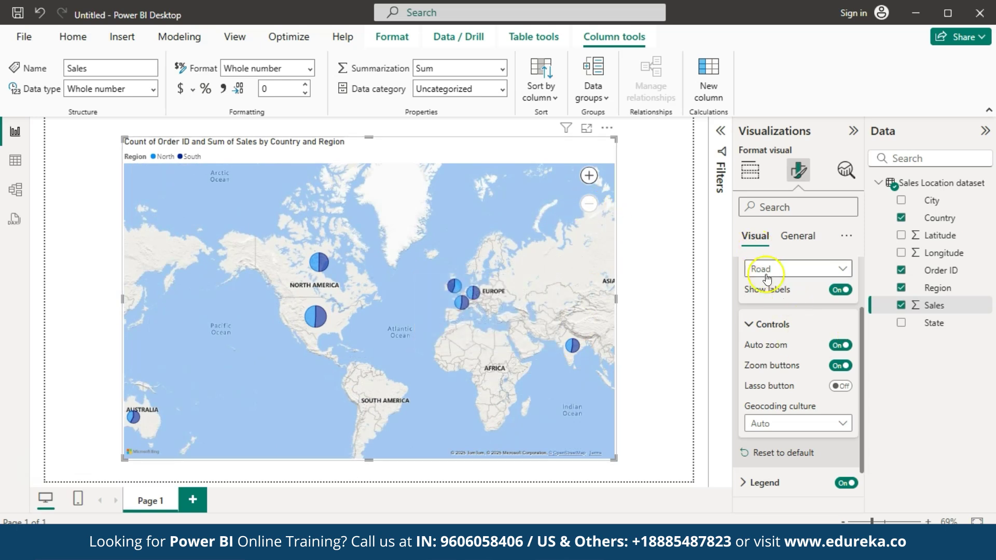
Step: Try the Aerial and Dark map styles, then settle on the Light style
{"action": "scroll", "coordinate": [783, 299], "scroll_direction": "up", "scroll_amount": 2}
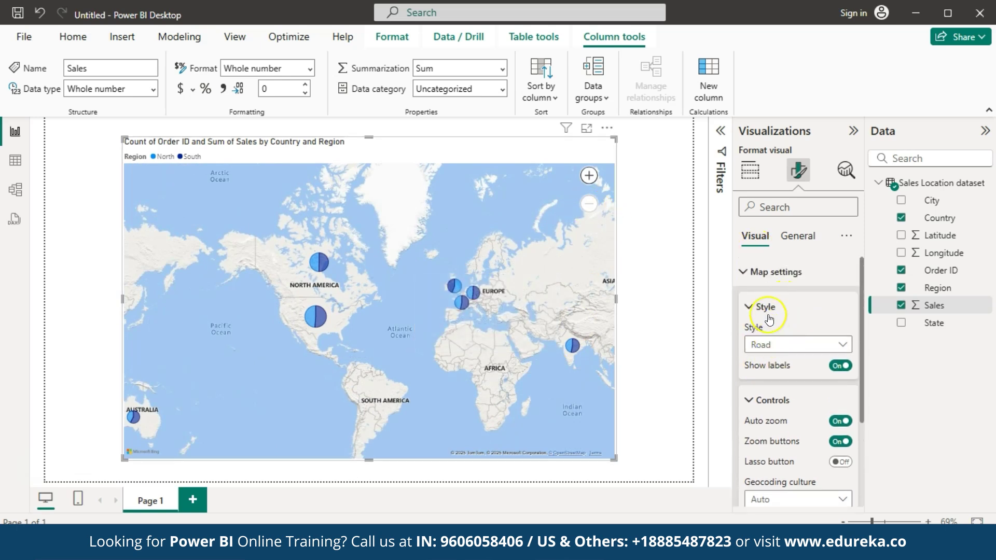
{"action": "left_click", "coordinate": [803, 347]}
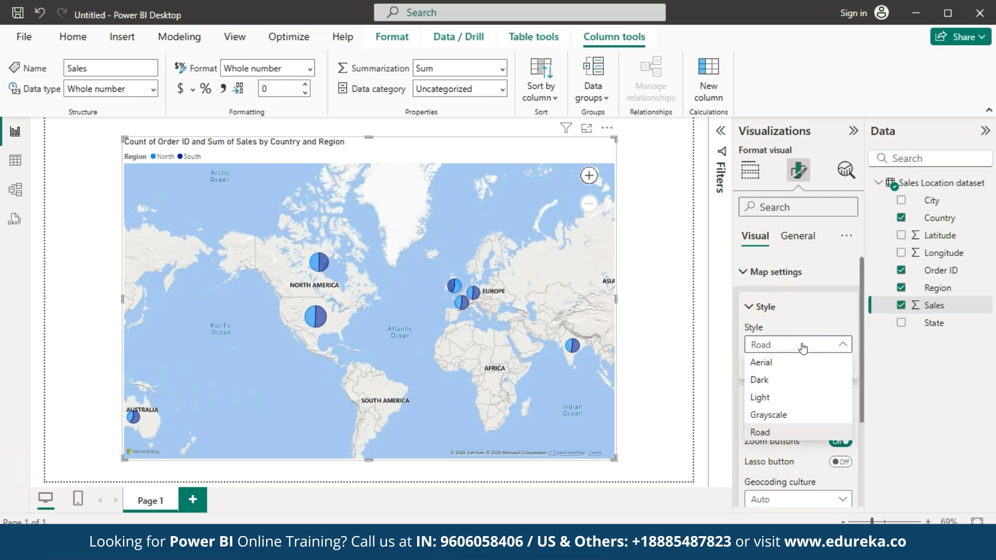
{"action": "left_click", "coordinate": [773, 362]}
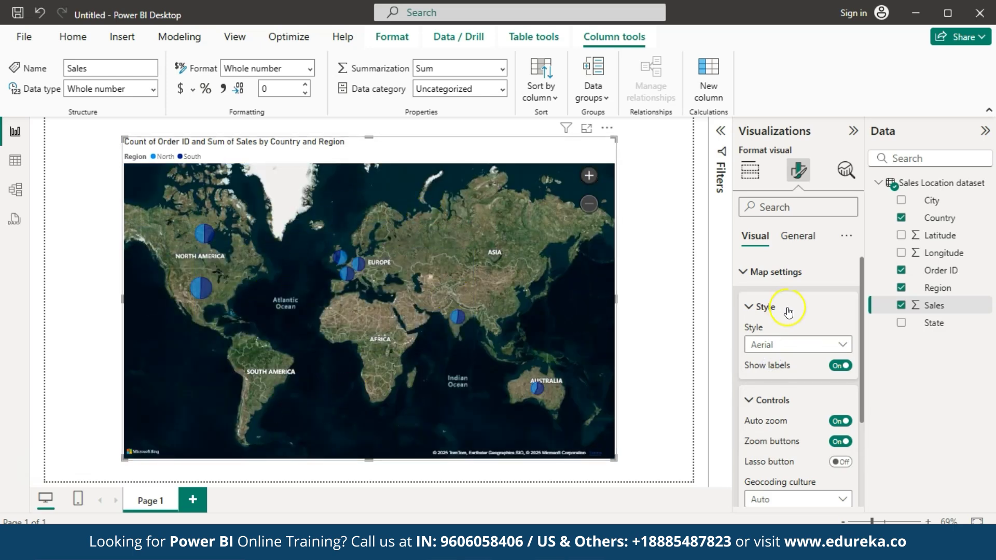
{"action": "left_click", "coordinate": [840, 345]}
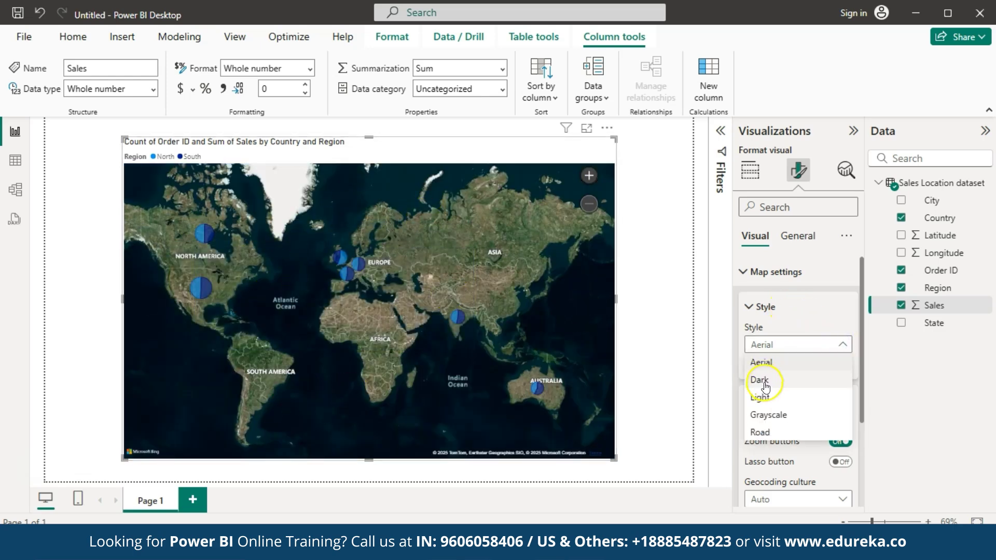
{"action": "left_click", "coordinate": [765, 384]}
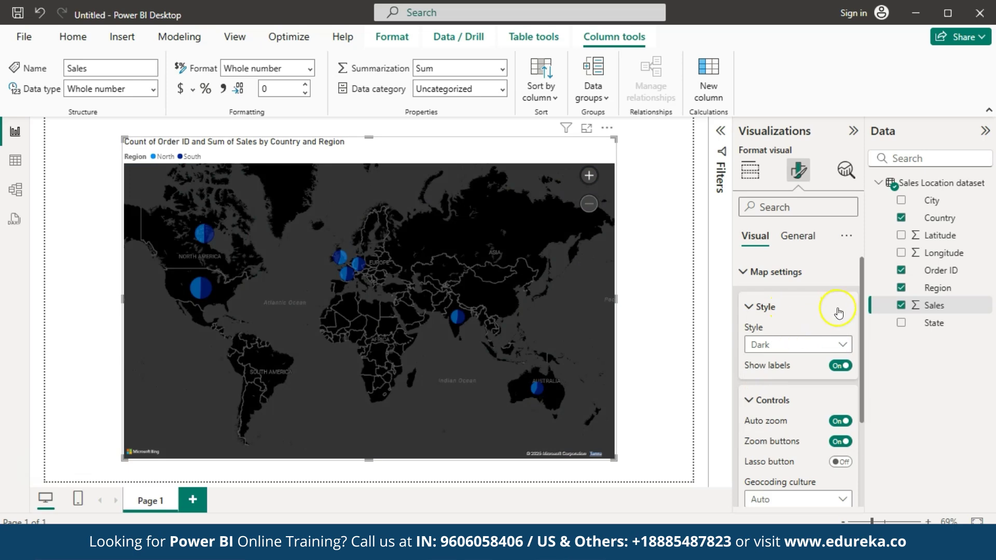
{"action": "left_click", "coordinate": [841, 344]}
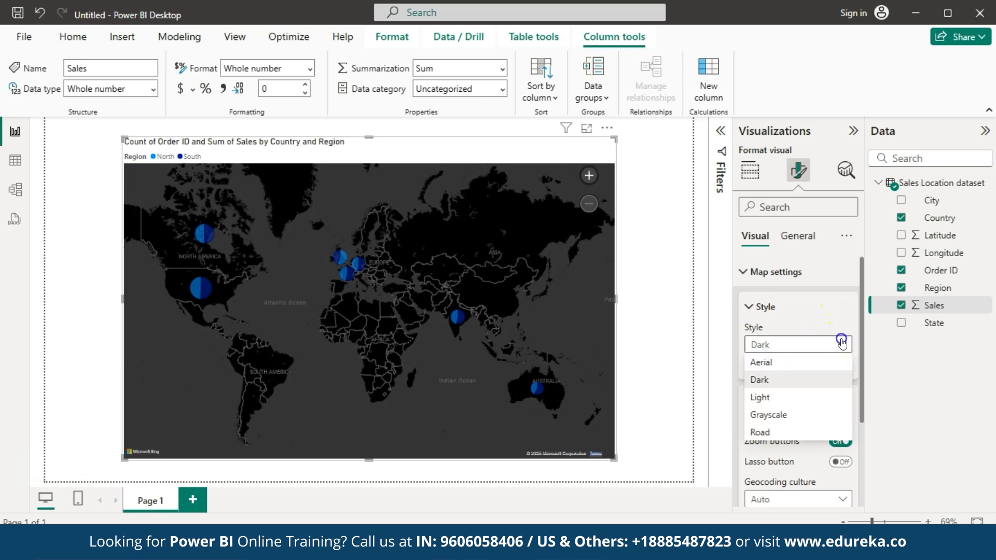
{"action": "left_click", "coordinate": [766, 398]}
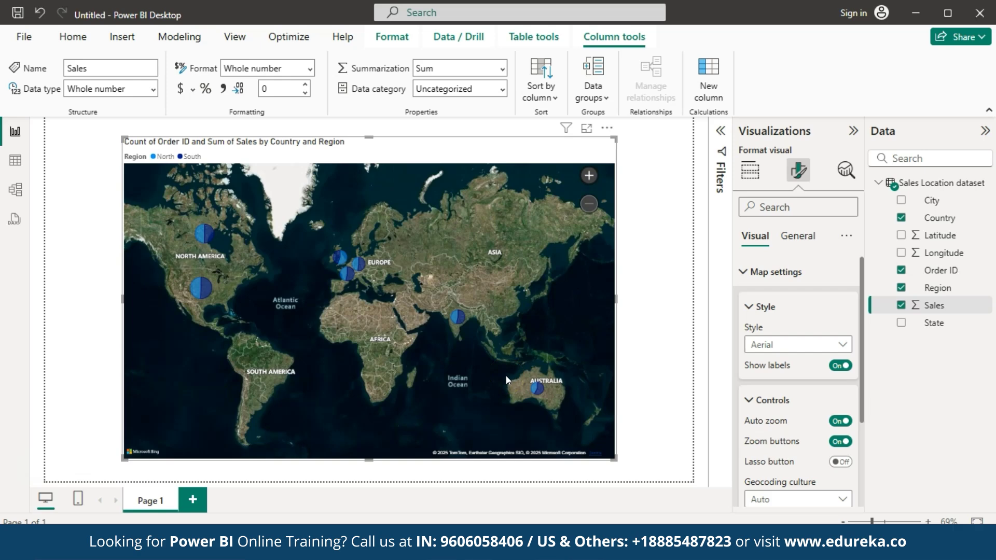
{"action": "left_click", "coordinate": [830, 344]}
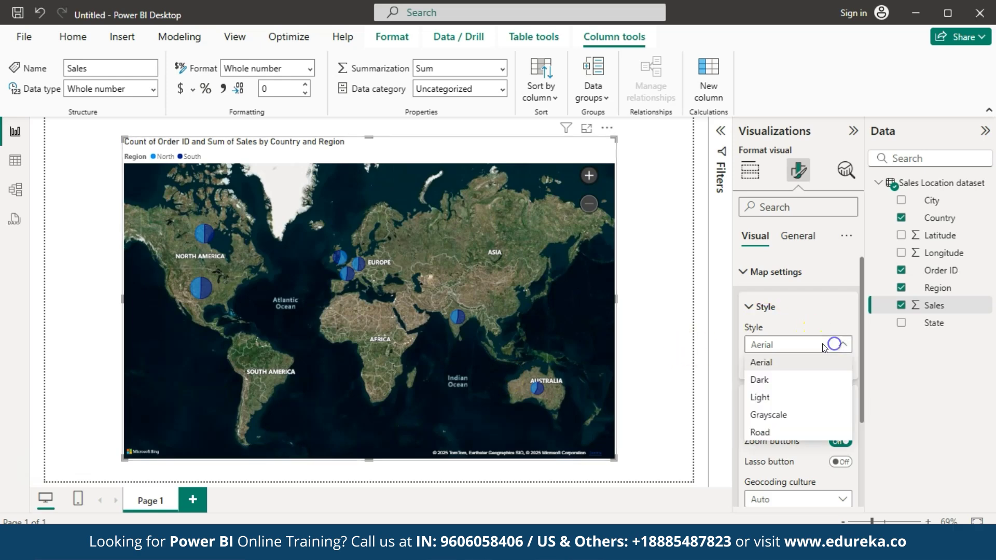
{"action": "left_click", "coordinate": [767, 398]}
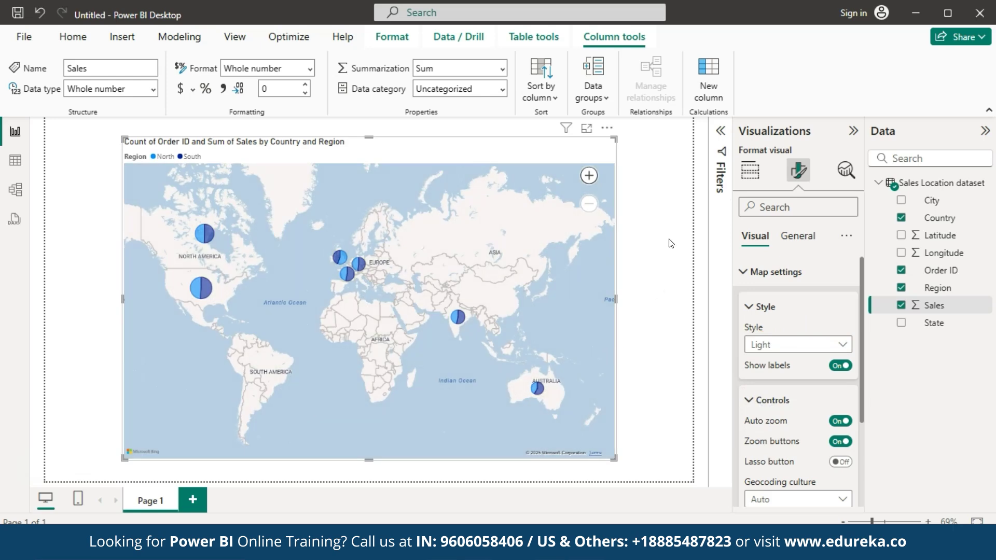
{"action": "left_click", "coordinate": [678, 267]}
{"action": "left_click", "coordinate": [797, 236]}
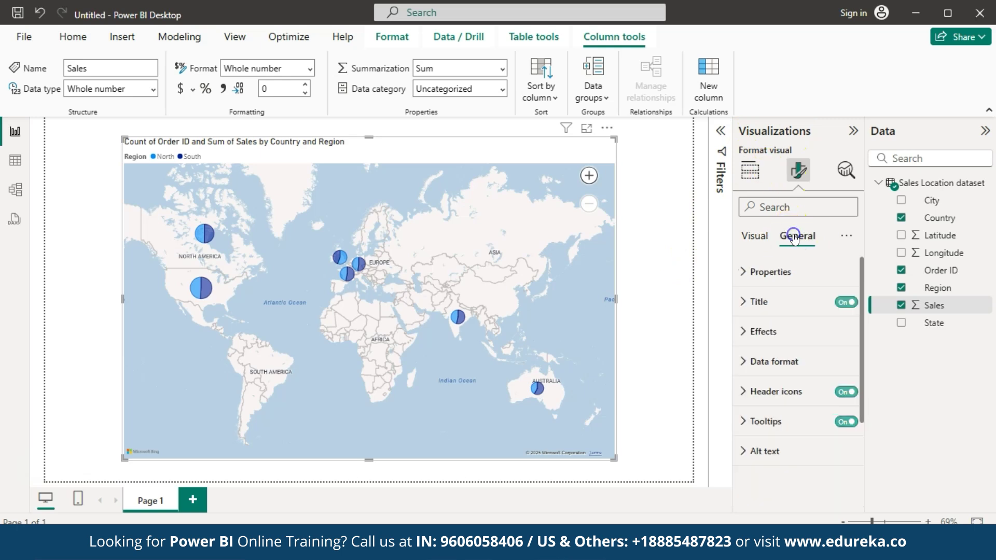
Step: Shorten the map title text to 'Sales by Country and Region'
{"action": "left_click", "coordinate": [776, 314]}
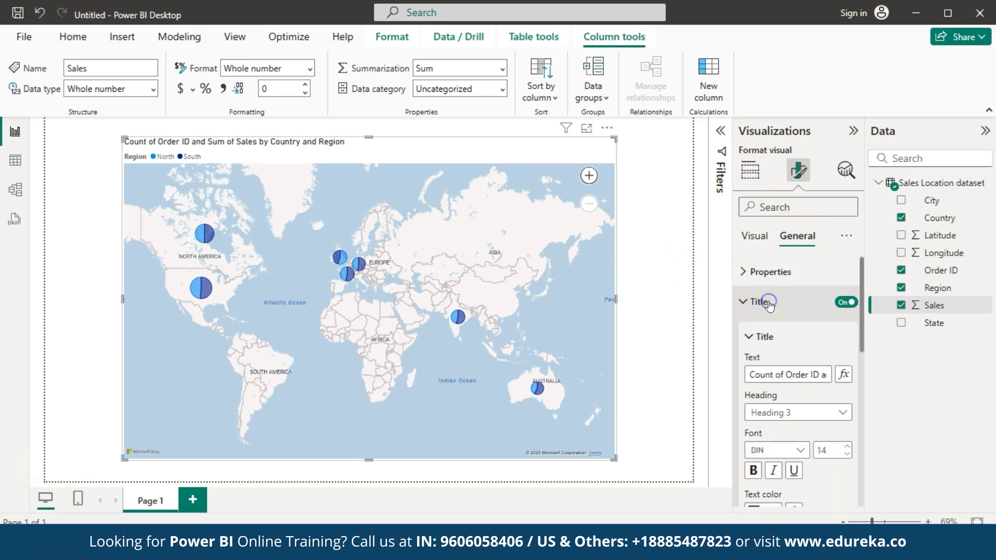
{"action": "left_click", "coordinate": [780, 372]}
{"action": "left_click", "coordinate": [770, 378]}
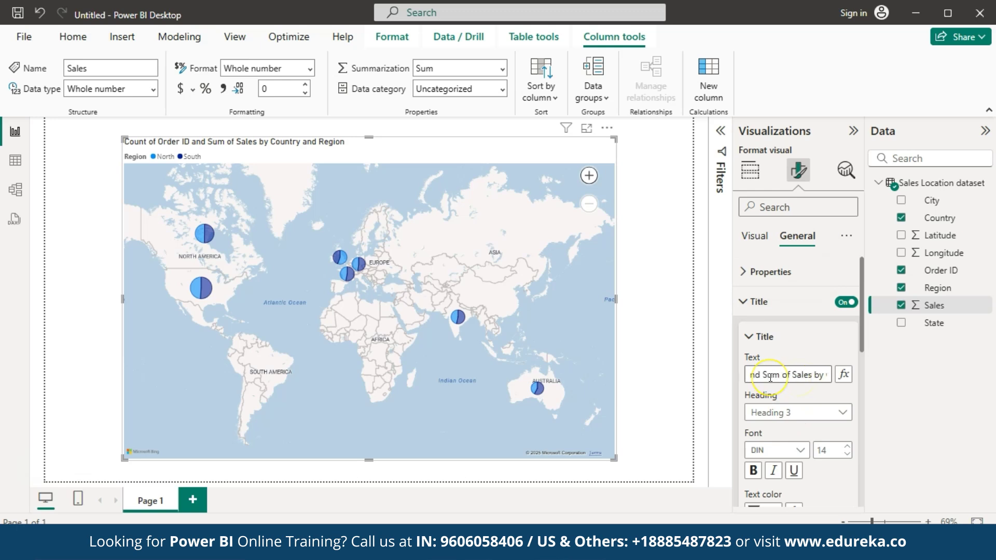
{"action": "key", "text": "Home"}
{"action": "left_click_drag", "start_coordinate": [770, 378], "coordinate": [727, 389]}
{"action": "key", "text": "BackSpace"}
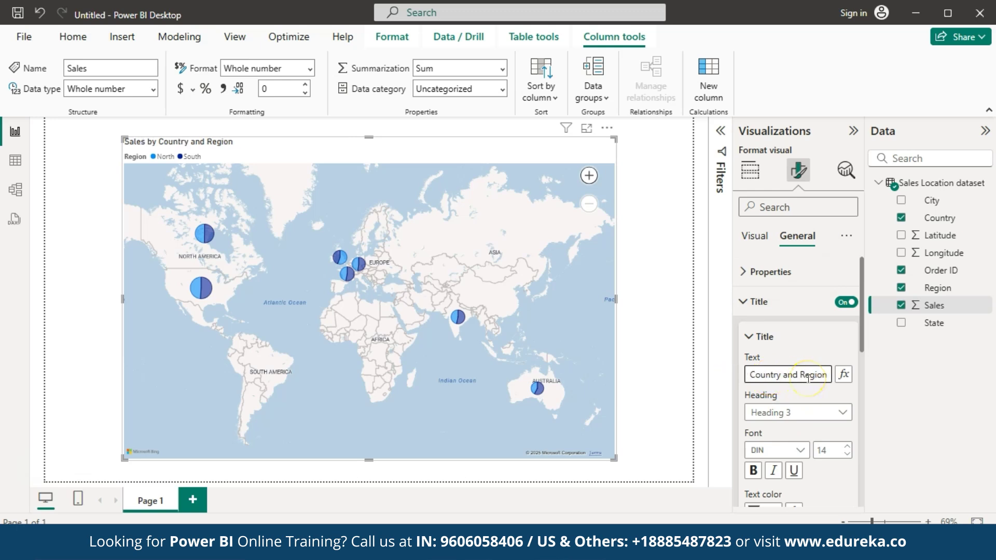
Step: Make the title bold, centre-aligned and font size 22
{"action": "left_click", "coordinate": [755, 471]}
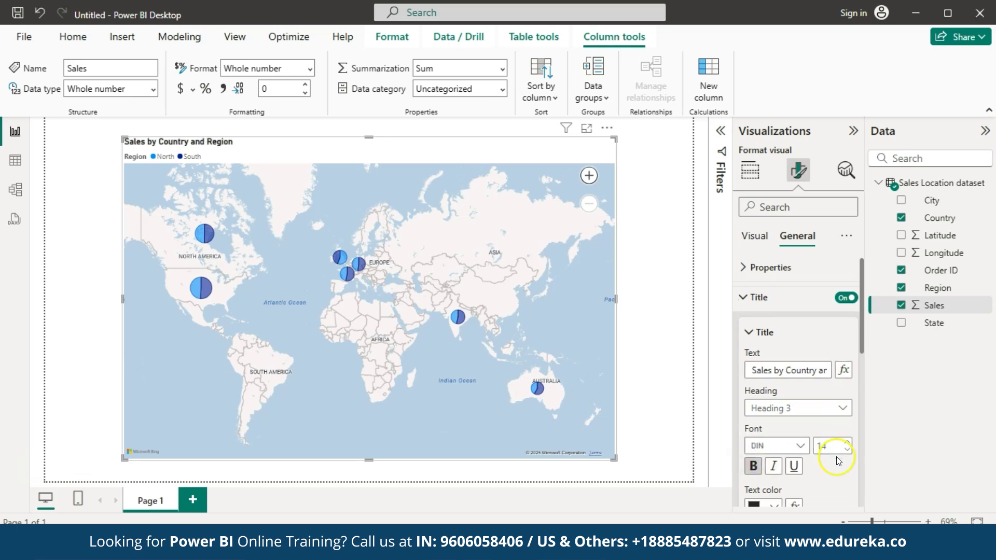
{"action": "scroll", "coordinate": [830, 452], "scroll_direction": "down", "scroll_amount": 3}
{"action": "left_click", "coordinate": [773, 445]}
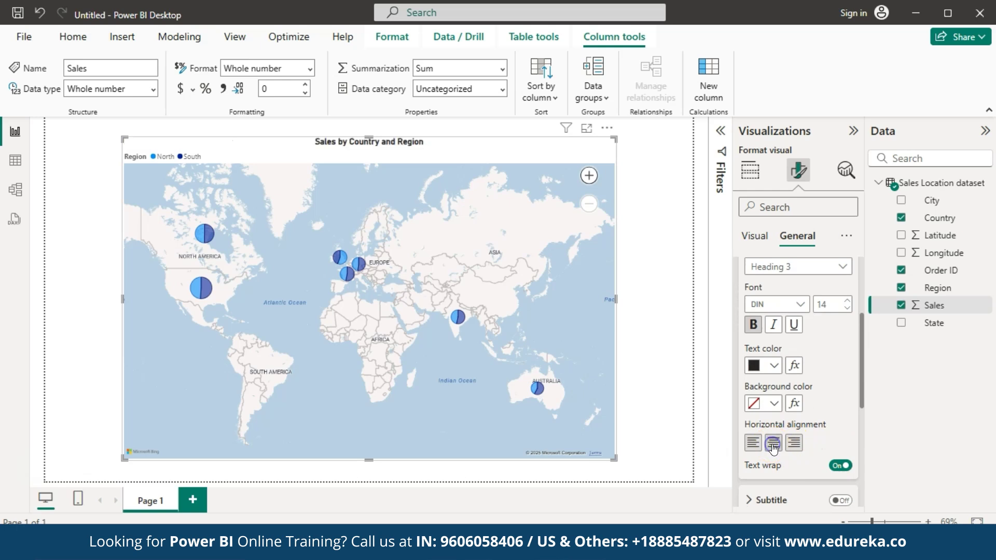
{"action": "scroll", "coordinate": [845, 347], "scroll_direction": "up", "scroll_amount": 1}
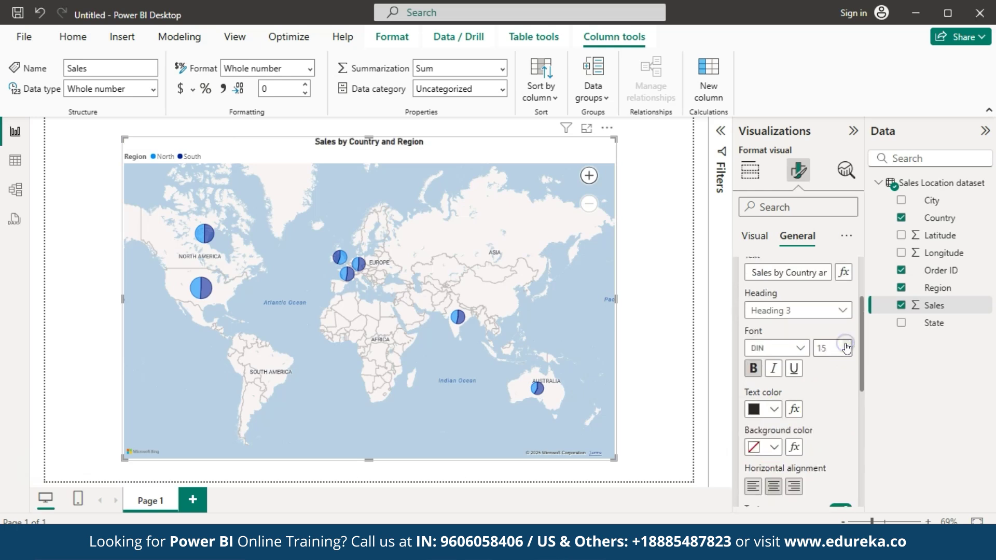
{"action": "left_click", "coordinate": [847, 346]}
{"action": "left_click", "coordinate": [847, 346]}
{"action": "left_click", "coordinate": [847, 346]}
{"action": "left_click", "coordinate": [847, 345]}
{"action": "left_click", "coordinate": [846, 345]}
{"action": "left_click", "coordinate": [847, 345]}
{"action": "left_click", "coordinate": [848, 346]}
{"action": "left_click", "coordinate": [848, 346]}
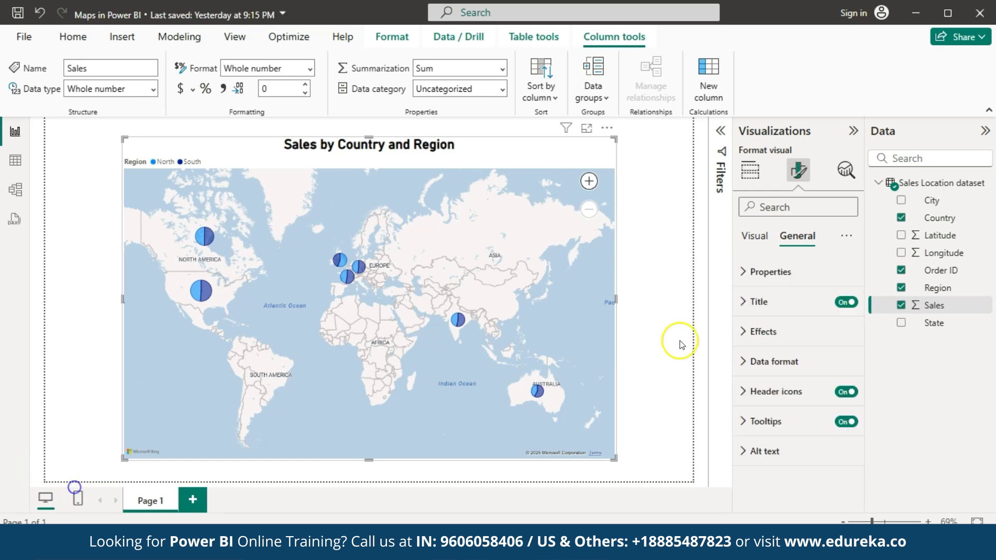
Step: Turn on a black visual border around the map under Effects
{"action": "left_click", "coordinate": [759, 333]}
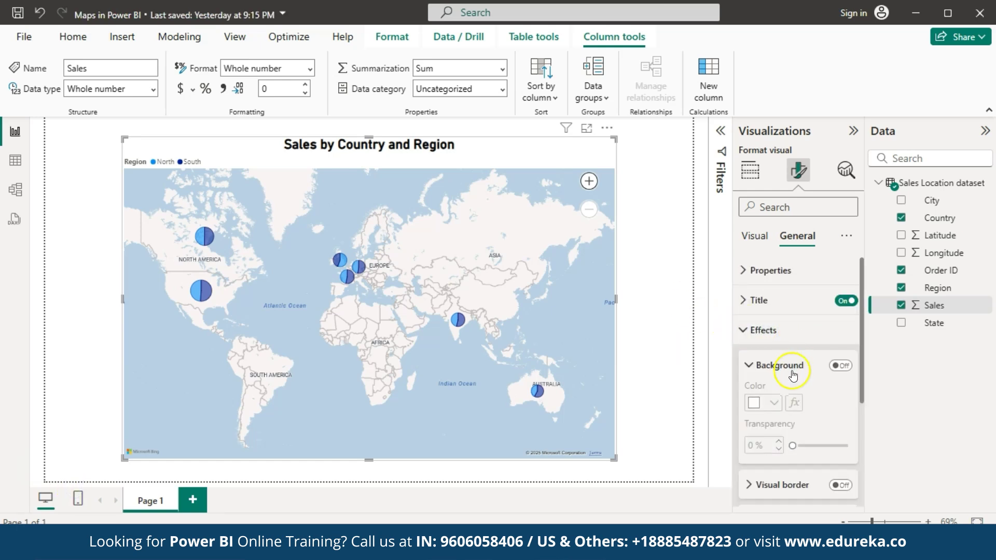
{"action": "scroll", "coordinate": [792, 373], "scroll_direction": "down", "scroll_amount": 2}
{"action": "scroll", "coordinate": [792, 375], "scroll_direction": "down", "scroll_amount": 1}
{"action": "left_click", "coordinate": [840, 365]}
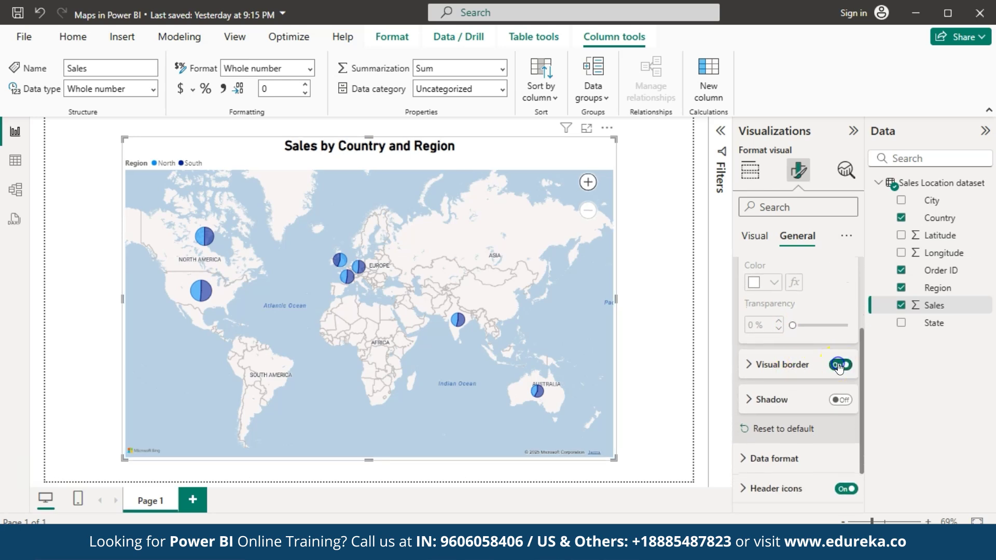
{"action": "left_click", "coordinate": [798, 369]}
{"action": "scroll", "coordinate": [786, 420], "scroll_direction": "down", "scroll_amount": 2}
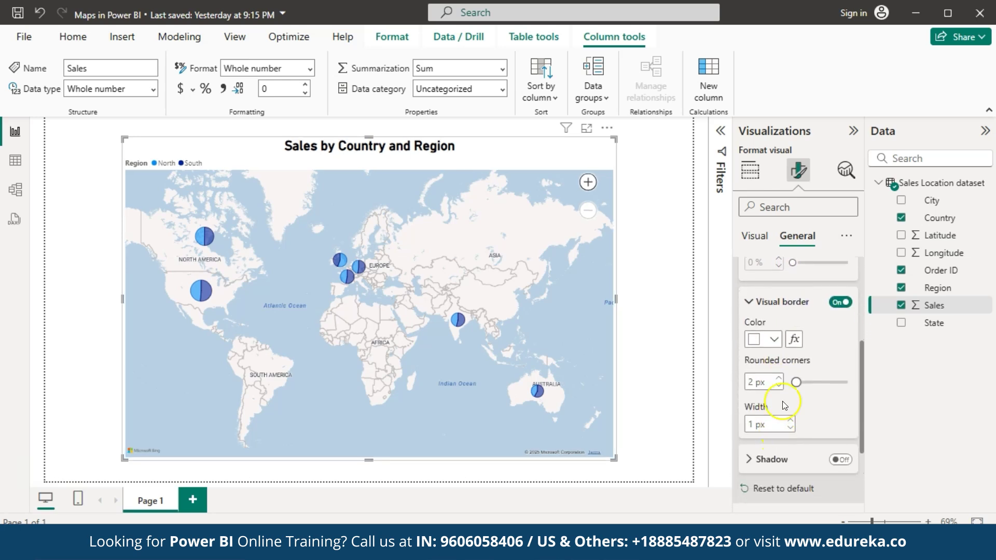
{"action": "left_click", "coordinate": [776, 338]}
{"action": "left_click", "coordinate": [784, 277]}
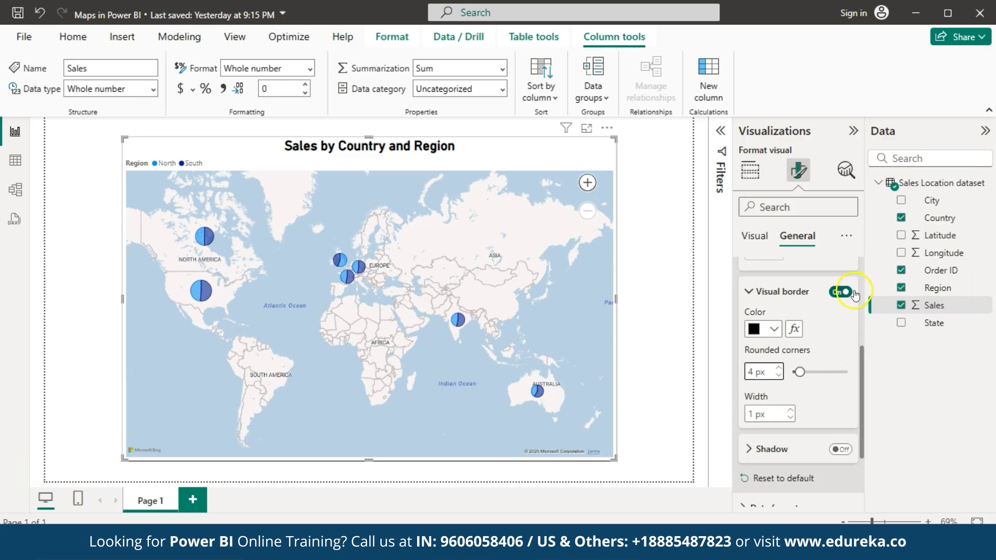
Step: Make the map border 2 px wide and turn on a drop shadow
{"action": "scroll", "coordinate": [828, 348], "scroll_direction": "down", "scroll_amount": 1}
{"action": "scroll", "coordinate": [828, 348], "scroll_direction": "down", "scroll_amount": 3}
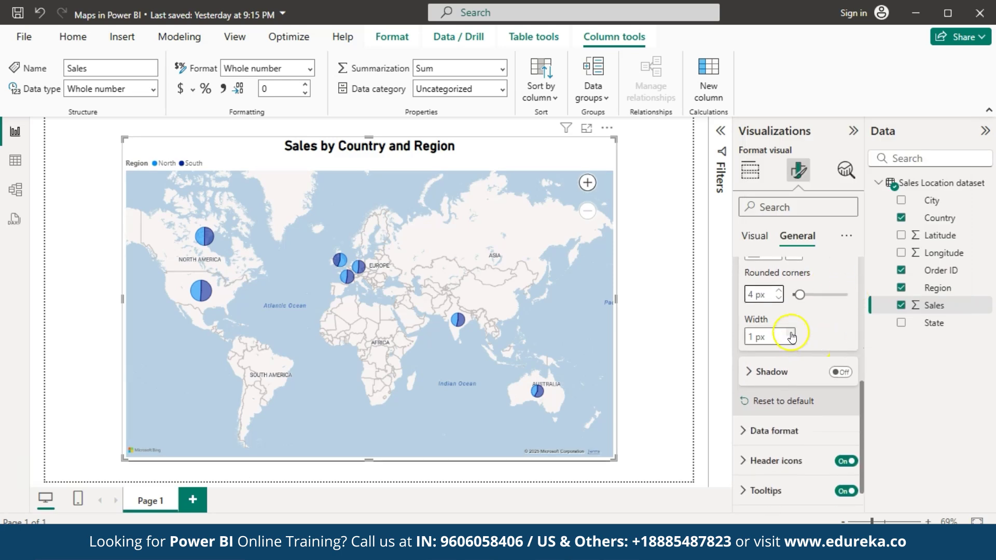
{"action": "left_click", "coordinate": [791, 333]}
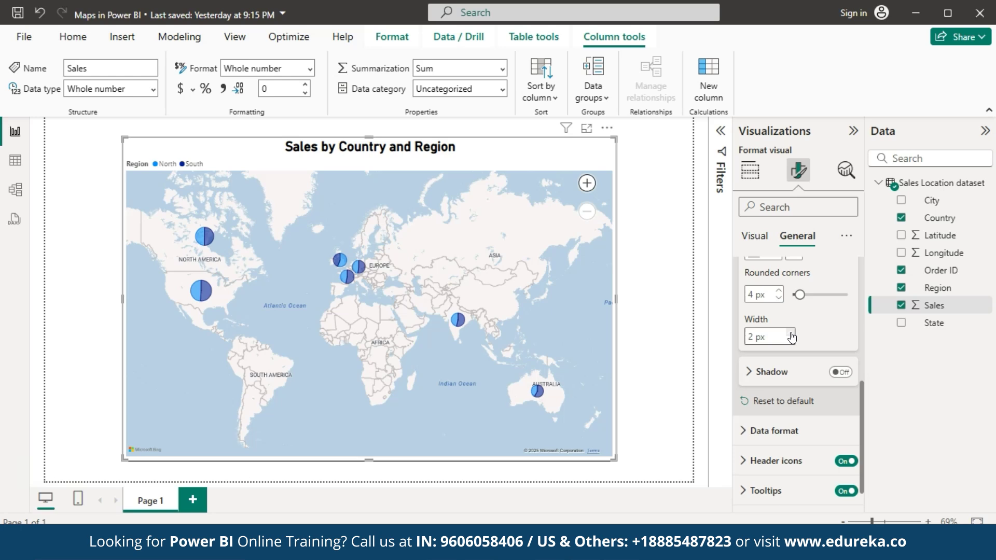
{"action": "scroll", "coordinate": [801, 347], "scroll_direction": "down", "scroll_amount": 1}
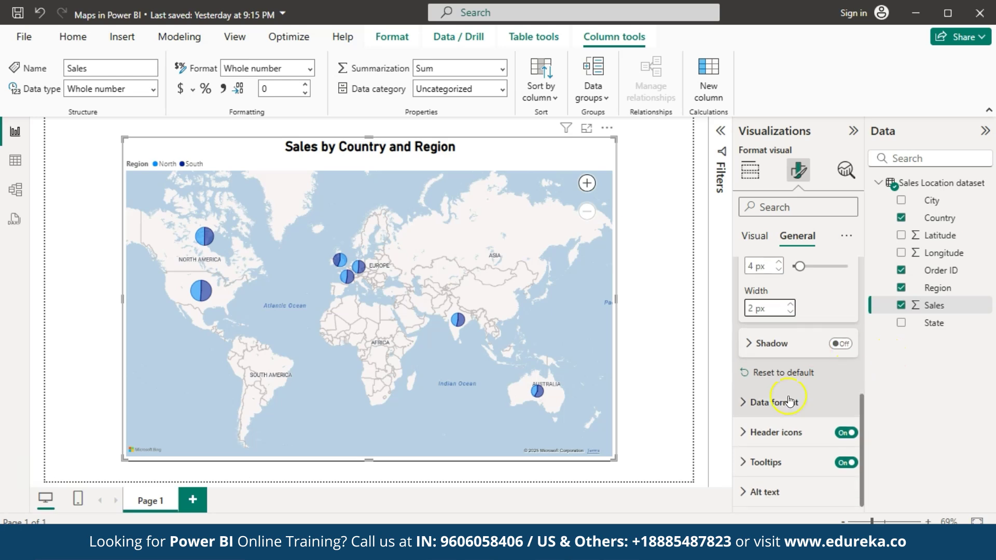
{"action": "left_click", "coordinate": [839, 343]}
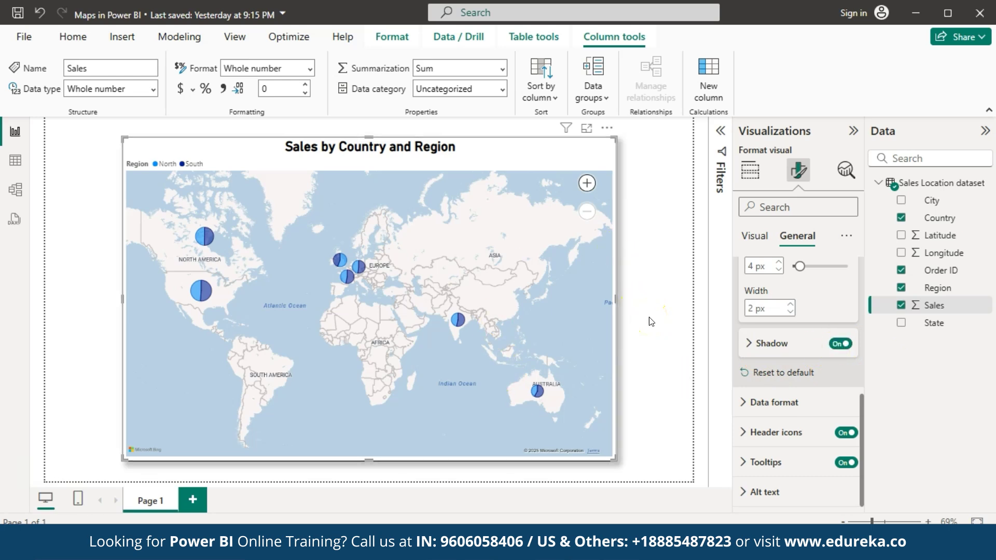
Step: Deselect the map and collapse the Visualizations and Data panes to preview the report
{"action": "left_click", "coordinate": [648, 341]}
{"action": "left_click", "coordinate": [853, 130]}
{"action": "left_click", "coordinate": [985, 131]}
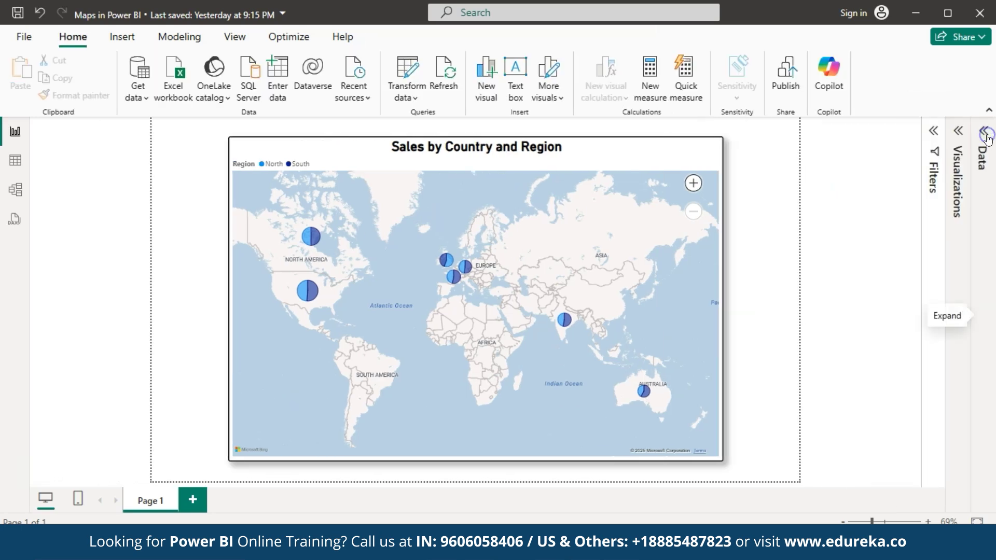
{"action": "left_click", "coordinate": [756, 378]}
Step: Click around the report canvas, then select the map visual again
{"action": "left_click", "coordinate": [826, 362]}
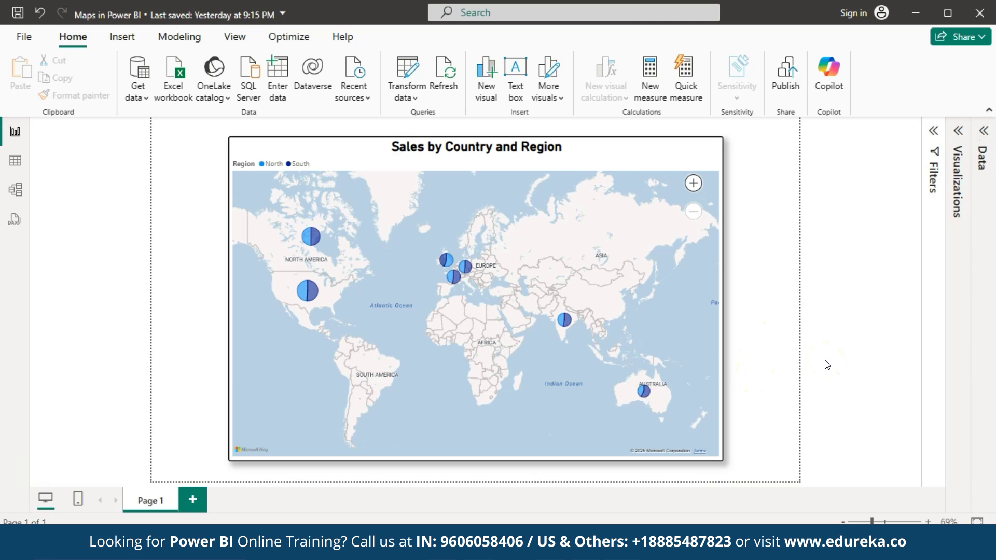
{"action": "left_click", "coordinate": [785, 398]}
{"action": "left_click", "coordinate": [702, 340]}
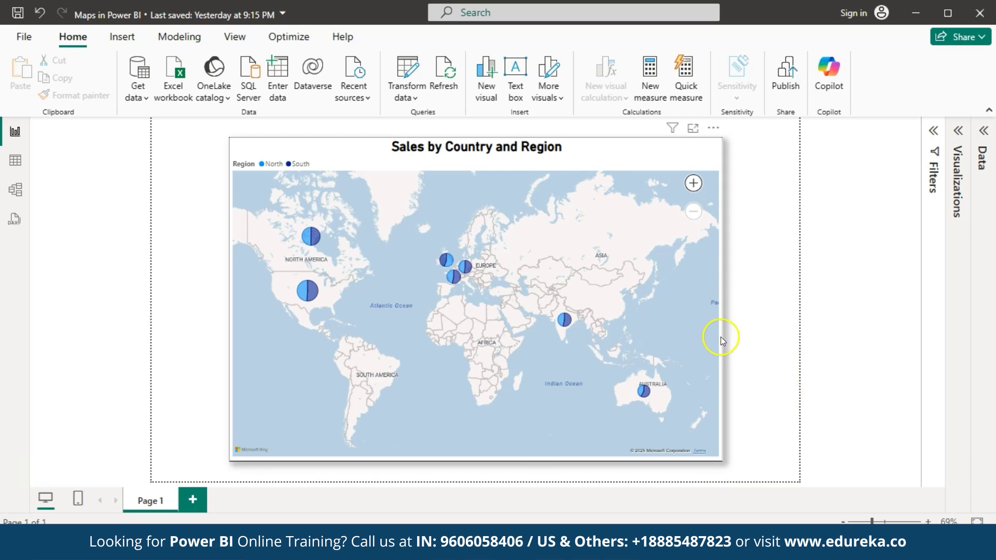